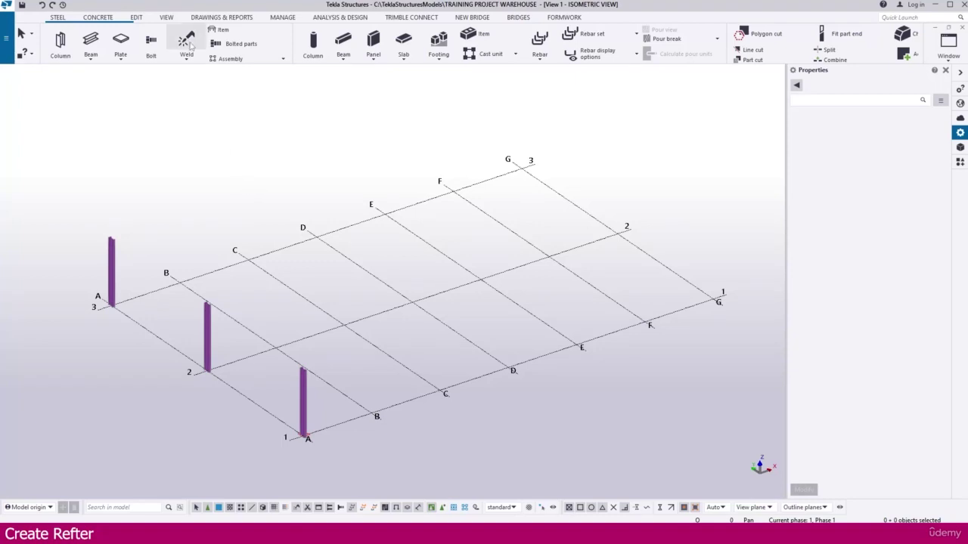
# Open the Grid A view from the named views and frame the columns on grids 1 and 2
pyautogui.click(166, 16)
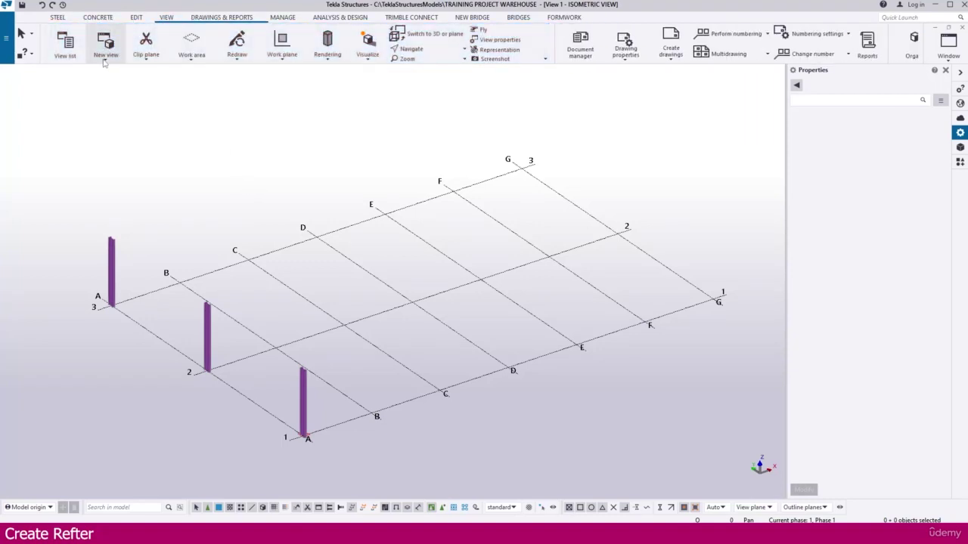
pyautogui.click(65, 44)
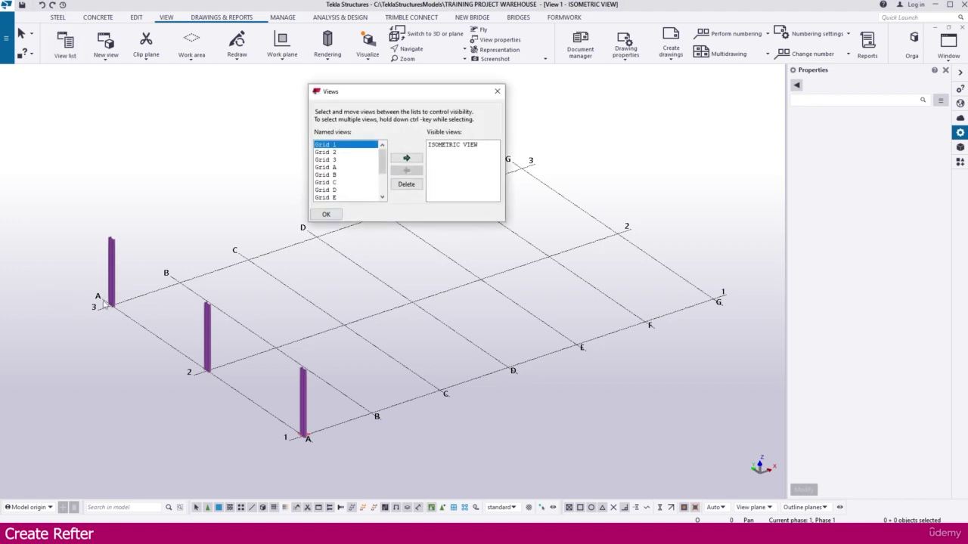
pyautogui.doubleClick(333, 167)
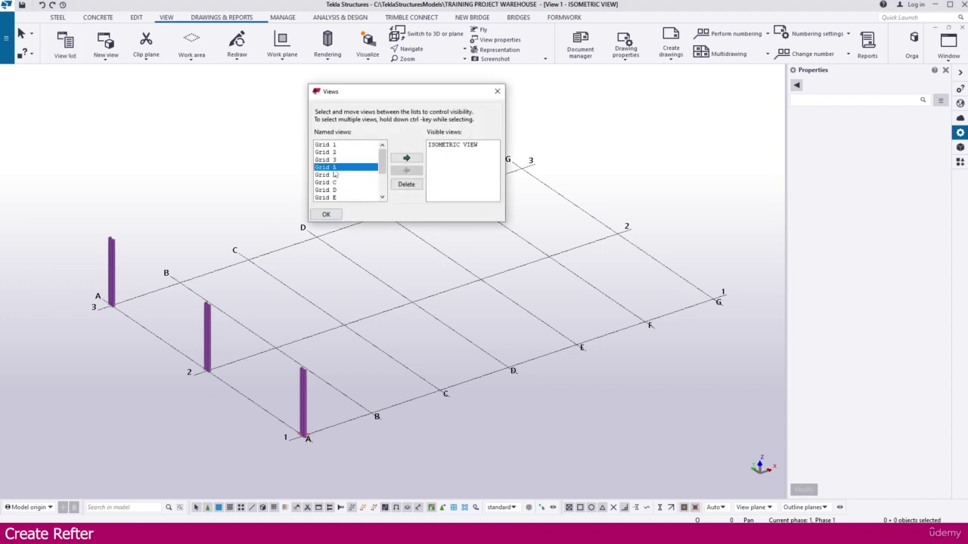
pyautogui.click(493, 92)
pyautogui.scroll(5, 184, 227)
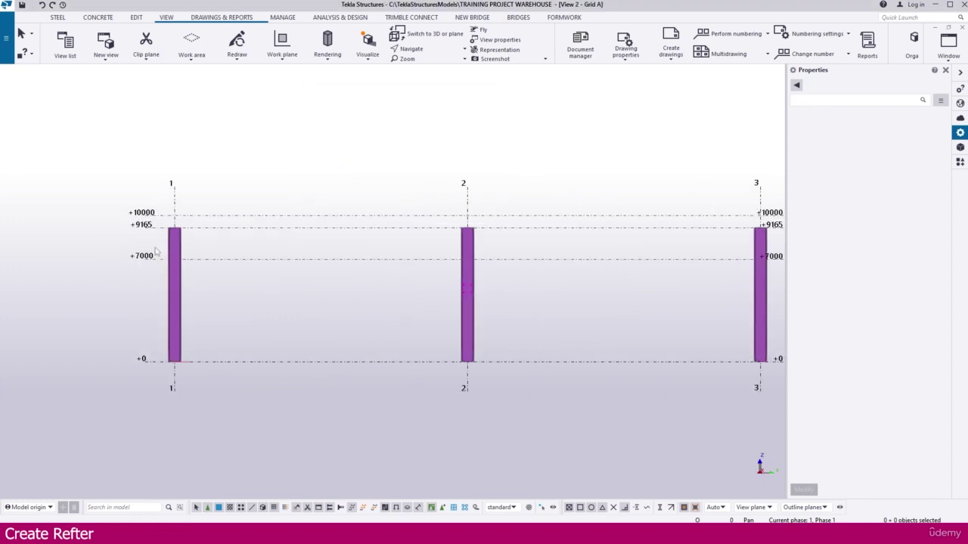
pyautogui.moveTo(452, 282); pyautogui.dragTo(349, 279, button='middle')
pyautogui.scroll(-4, 365, 279)
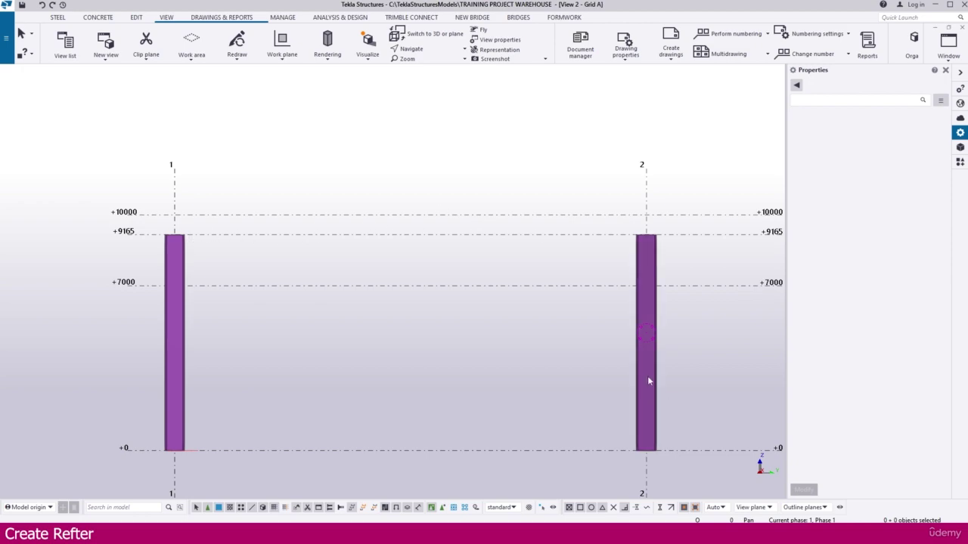
# Check the rafter layout in the GRID ELEVATION VIEW PDF in Adobe Reader, and start a Tekla Structures steel beam named RAFTER
pyautogui.hotkey('alt', 'Tab')
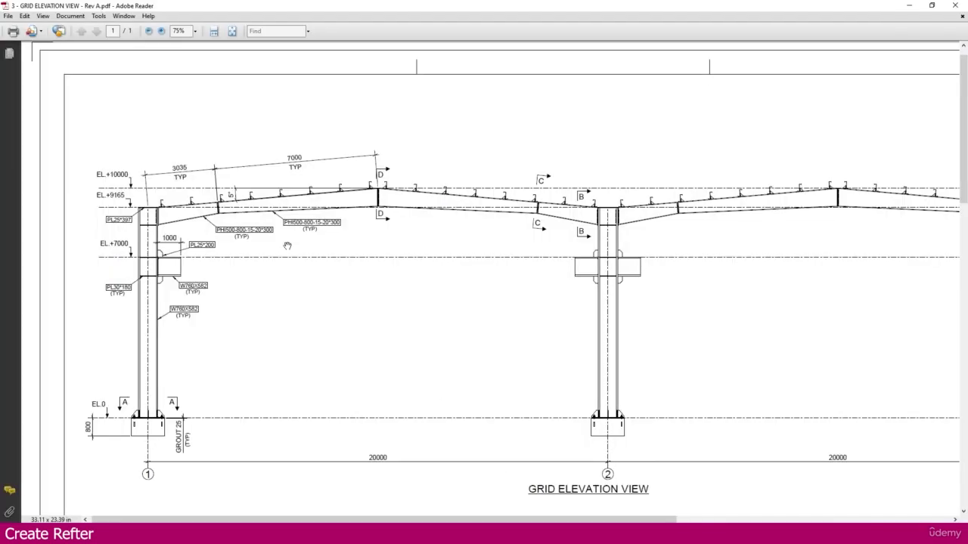
pyautogui.keyDown('ctrl'); pyautogui.scroll(2, 268, 227); pyautogui.keyUp('ctrl')
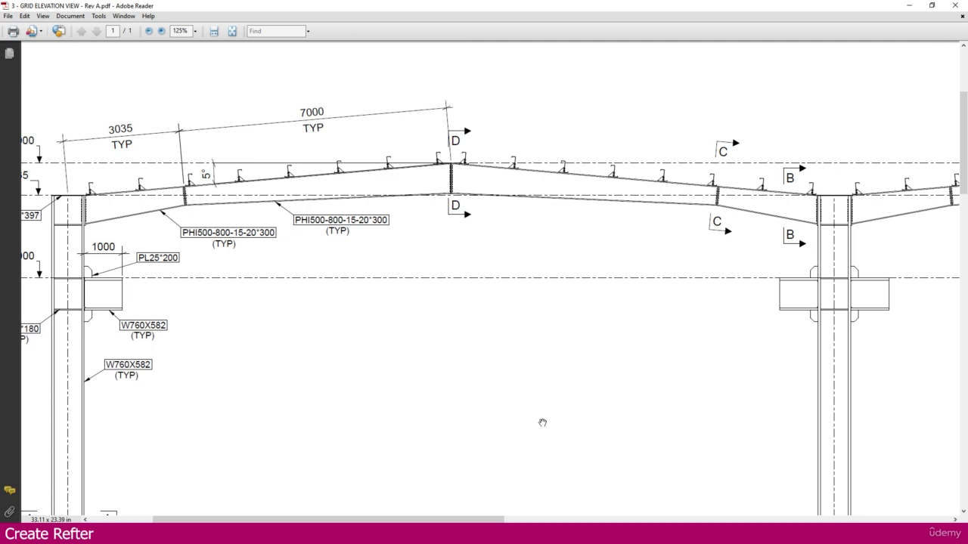
pyautogui.moveTo(532, 529)
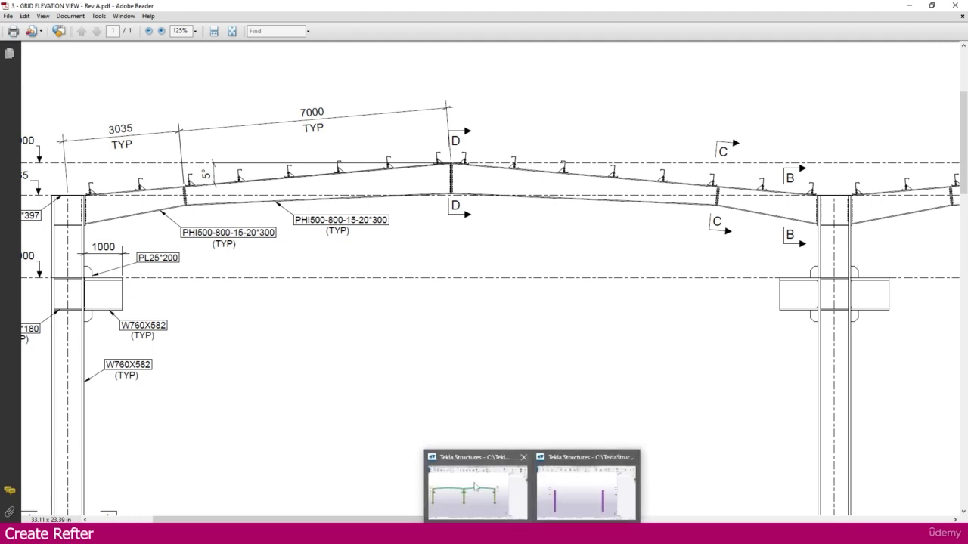
pyautogui.click(580, 479)
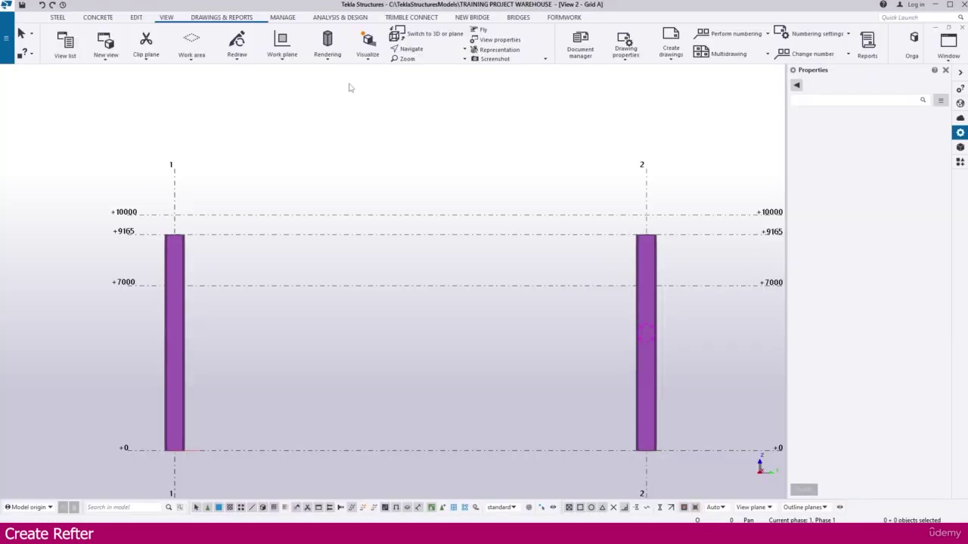
pyautogui.click(95, 17)
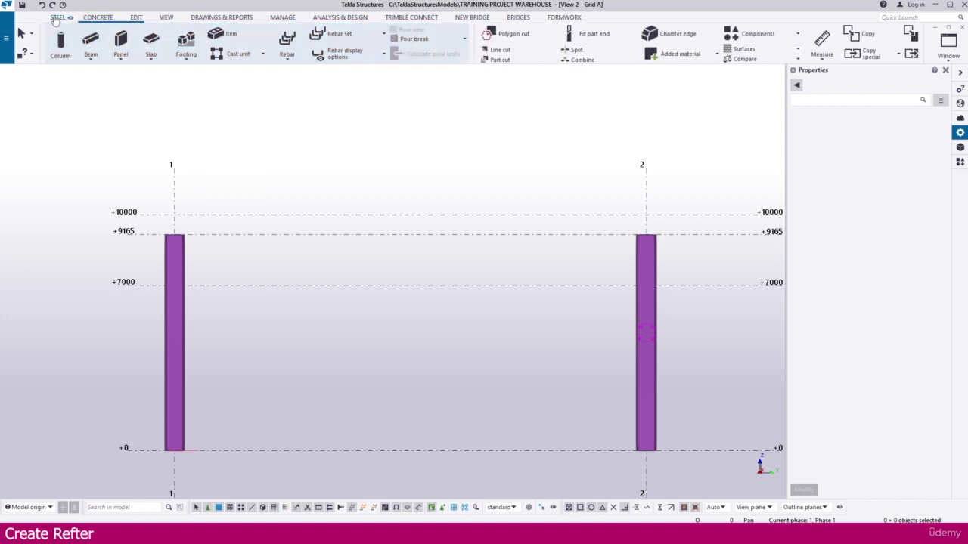
pyautogui.click(57, 17)
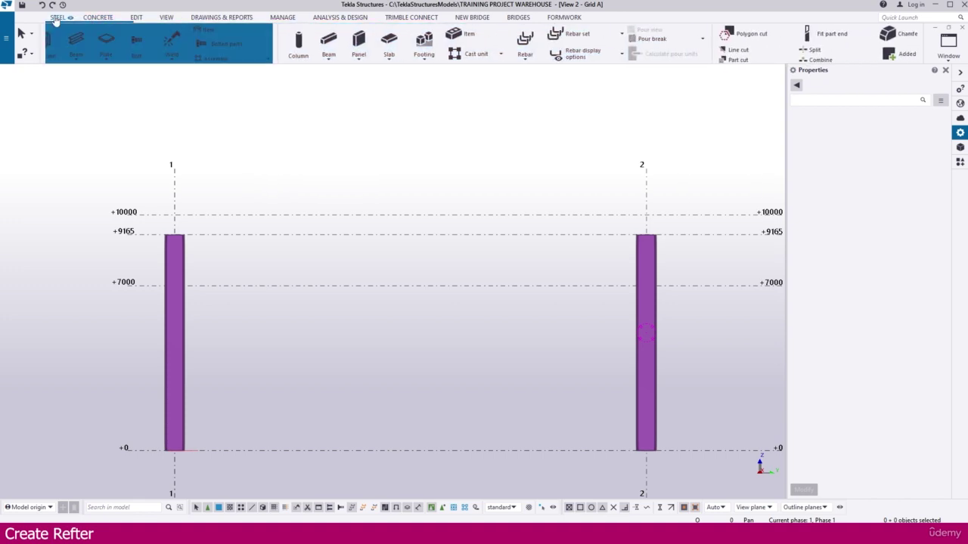
pyautogui.click(89, 53)
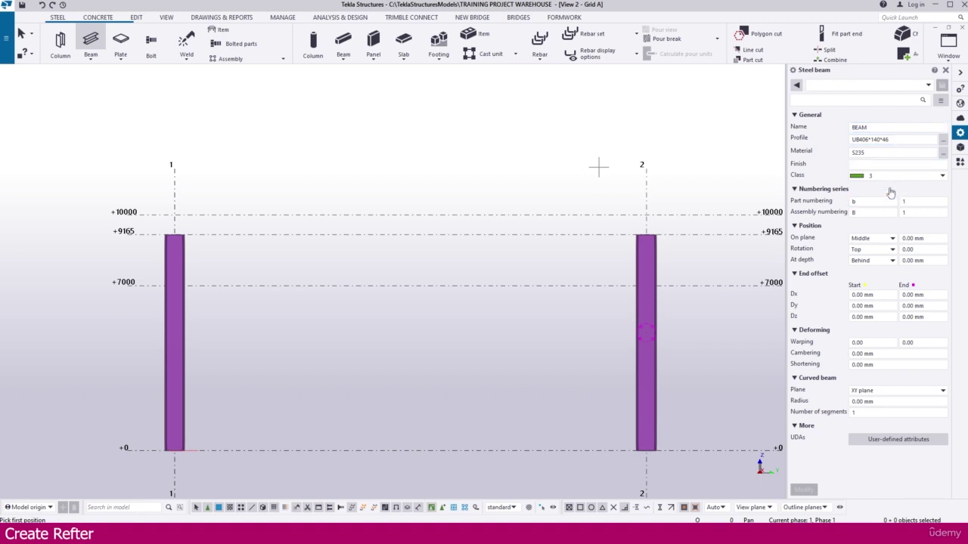
pyautogui.moveTo(879, 127); pyautogui.dragTo(796, 131)
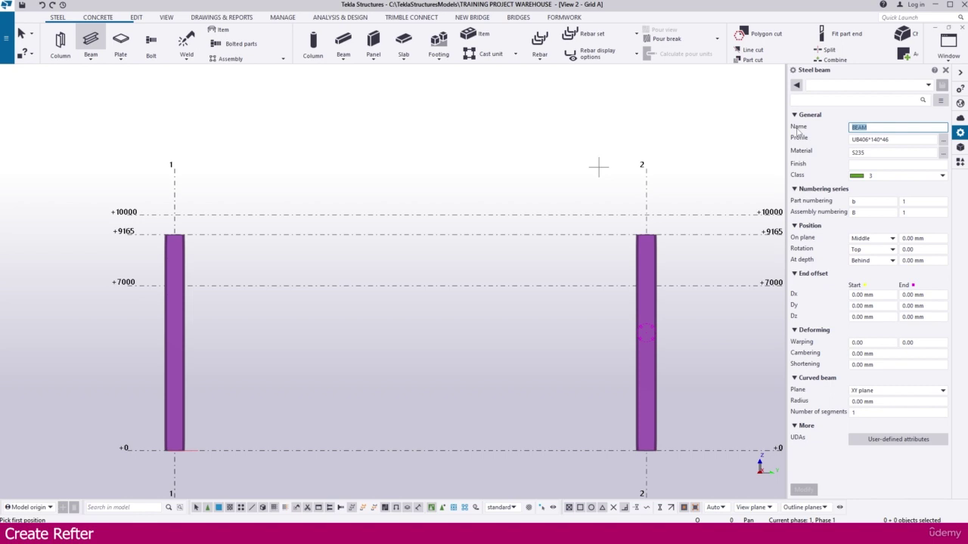
pyautogui.write('RAFTER')
# Choose the tapered PHI profile from the User Sizes of the I profiles for the rafter
pyautogui.click(942, 143)
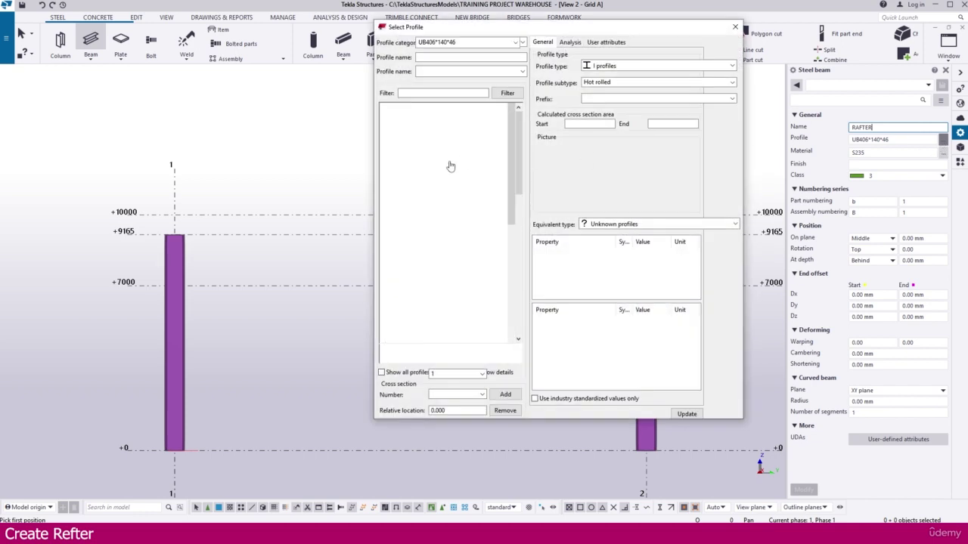
pyautogui.click(394, 97)
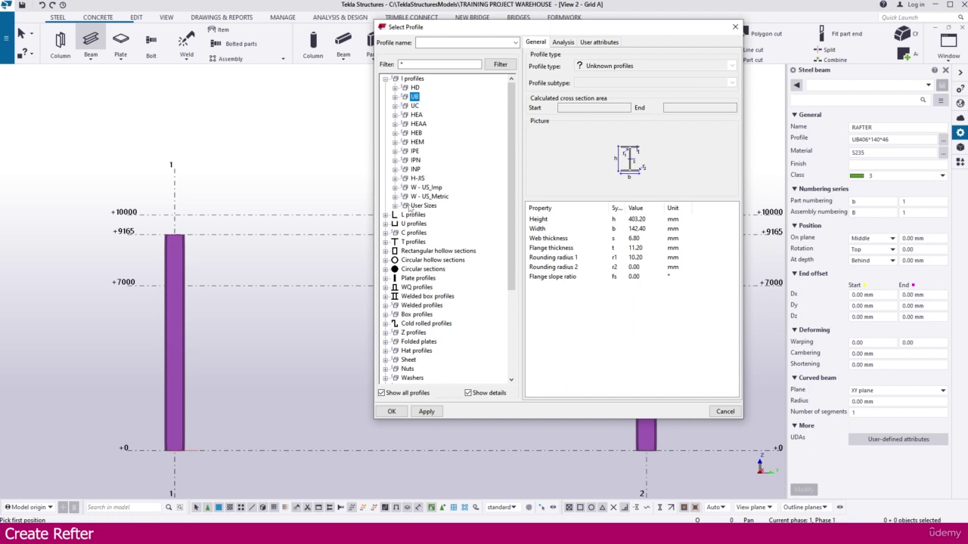
pyautogui.click(395, 206)
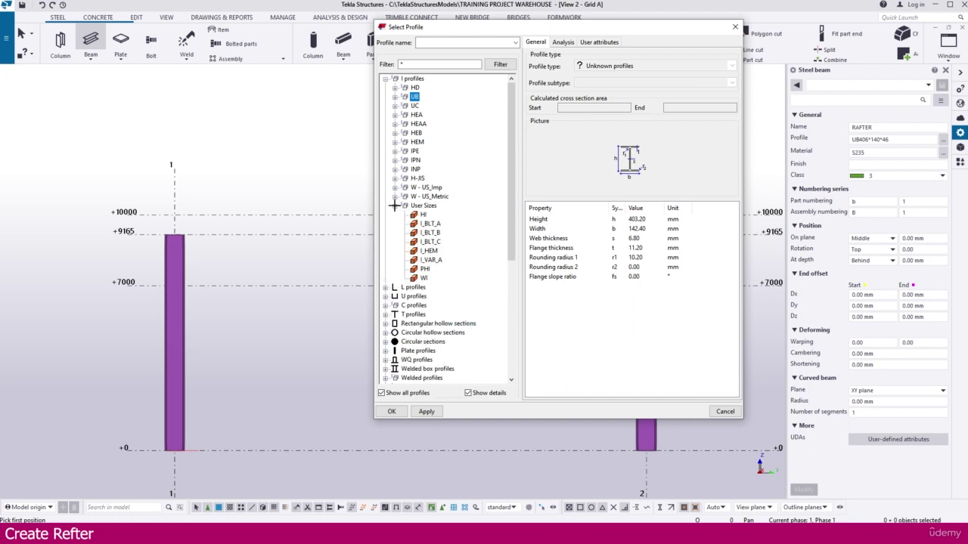
pyautogui.click(424, 269)
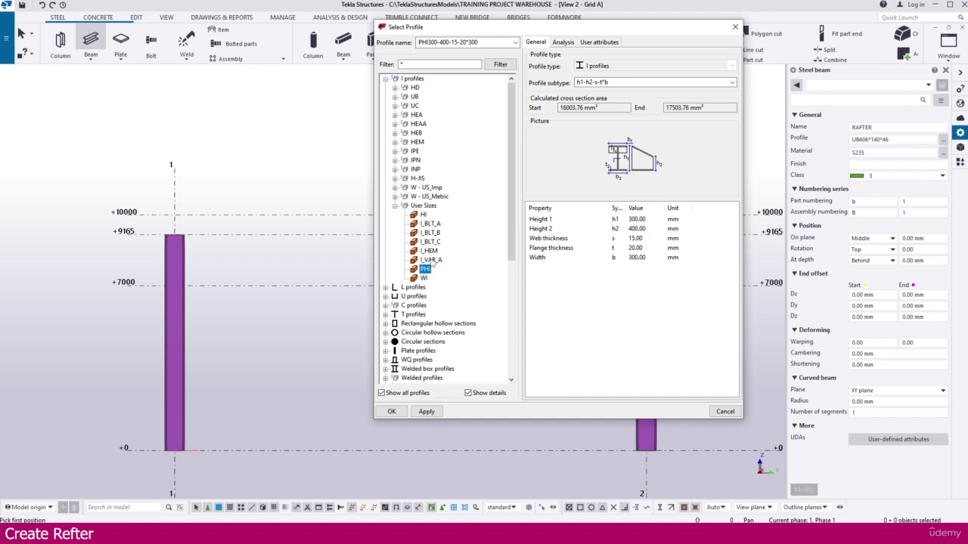
pyautogui.click(432, 261)
pyautogui.click(431, 253)
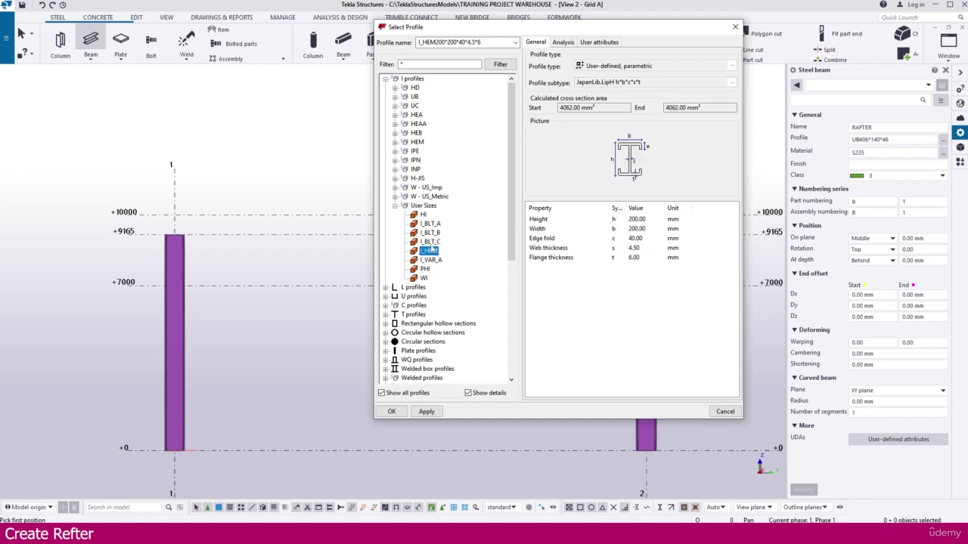
pyautogui.click(431, 242)
pyautogui.click(431, 234)
pyautogui.click(424, 269)
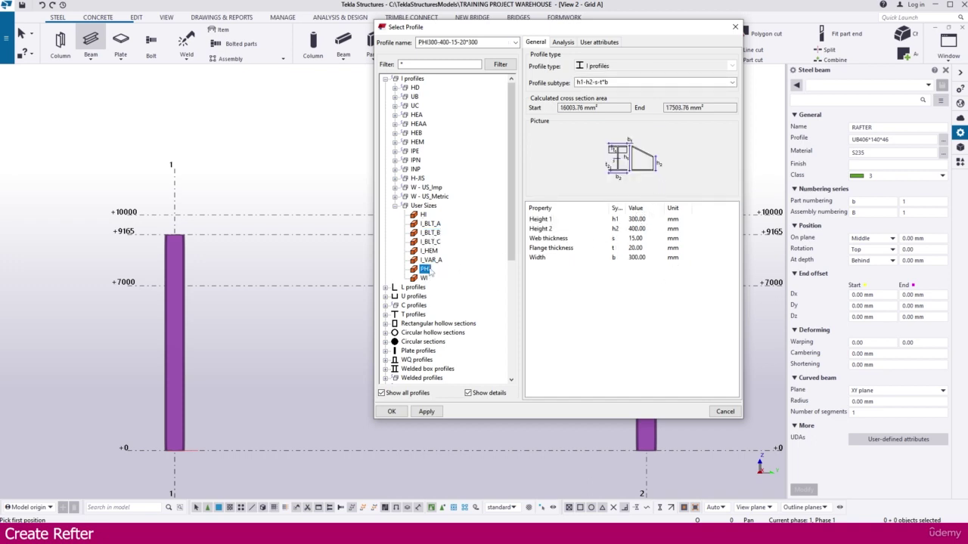
pyautogui.doubleClick(425, 270)
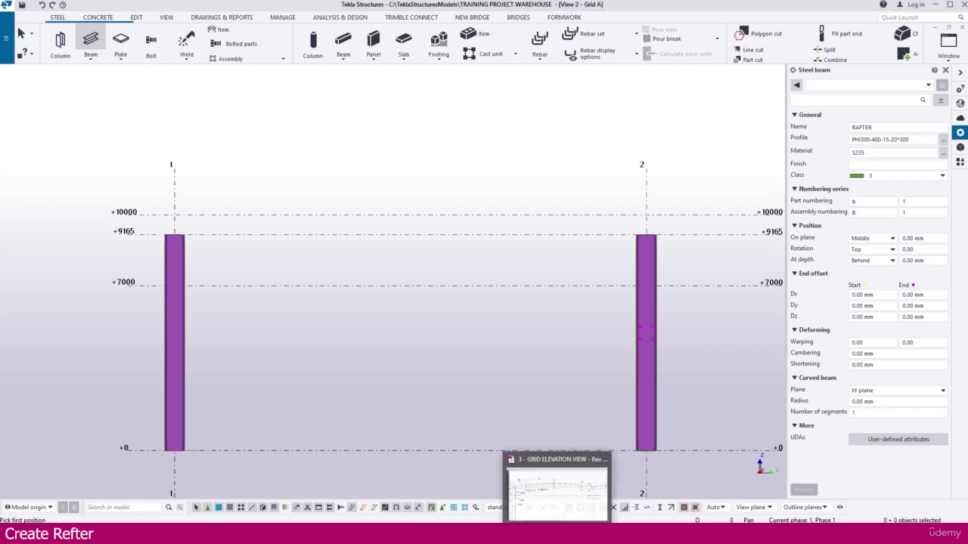
pyautogui.click(559, 488)
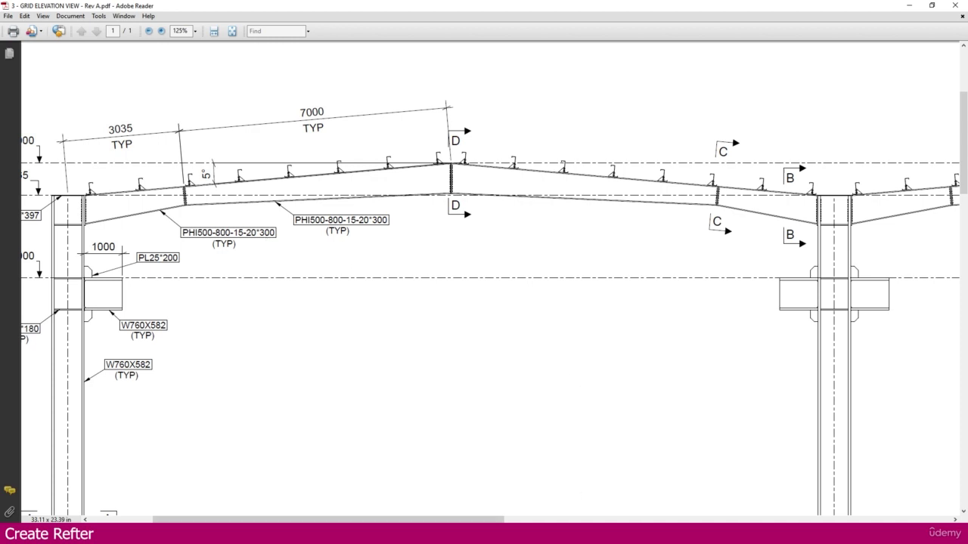
pyautogui.click(533, 533)
pyautogui.click(586, 488)
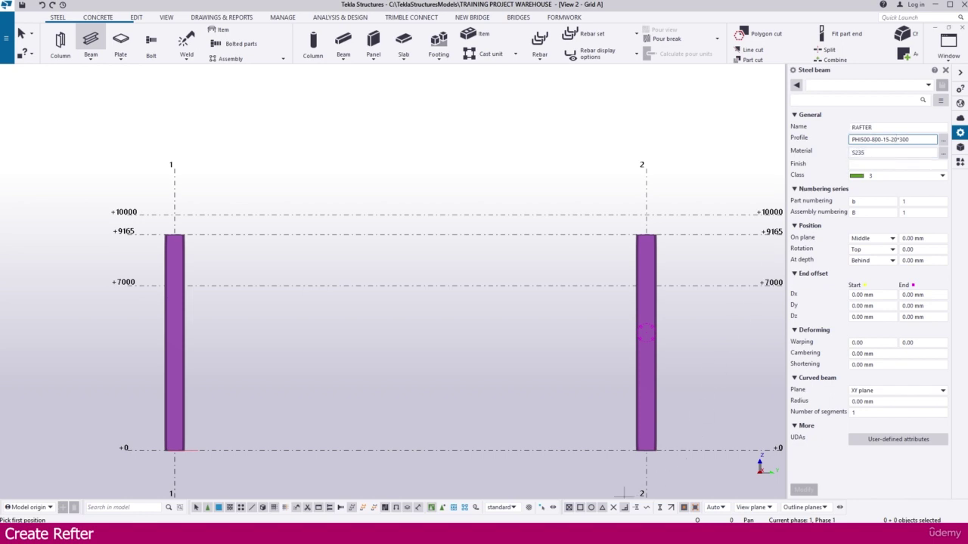
pyautogui.click(609, 533)
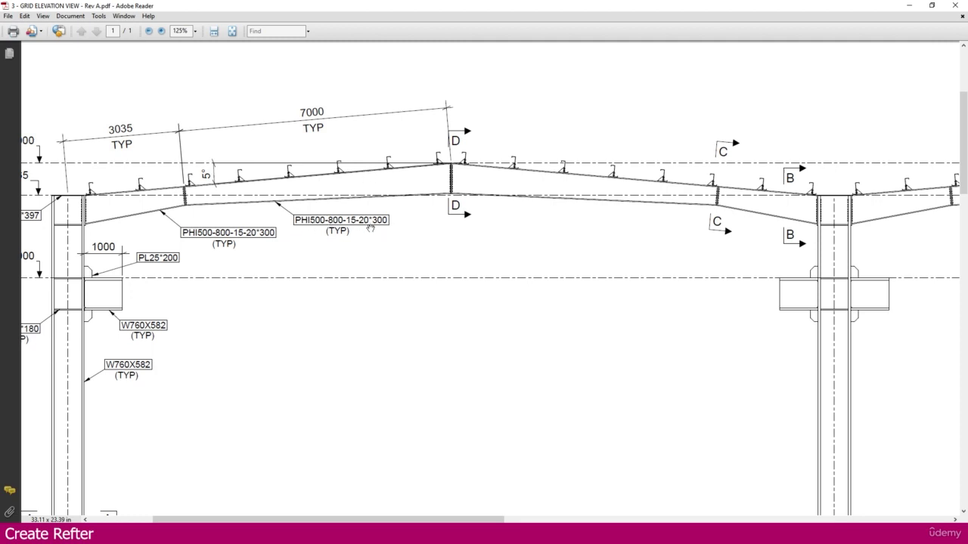
pyautogui.moveTo(534, 535)
pyautogui.click(584, 487)
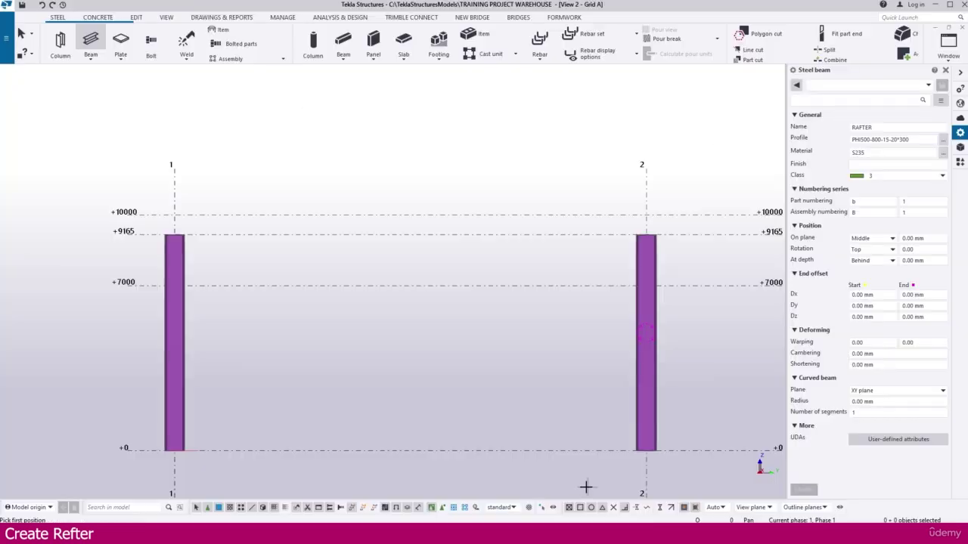
# Set the rafter's material to steel grade A36 and its class to 5
pyautogui.click(892, 153)
pyautogui.click(942, 153)
pyautogui.scroll(2, 163, 150)
pyautogui.doubleClick(133, 124)
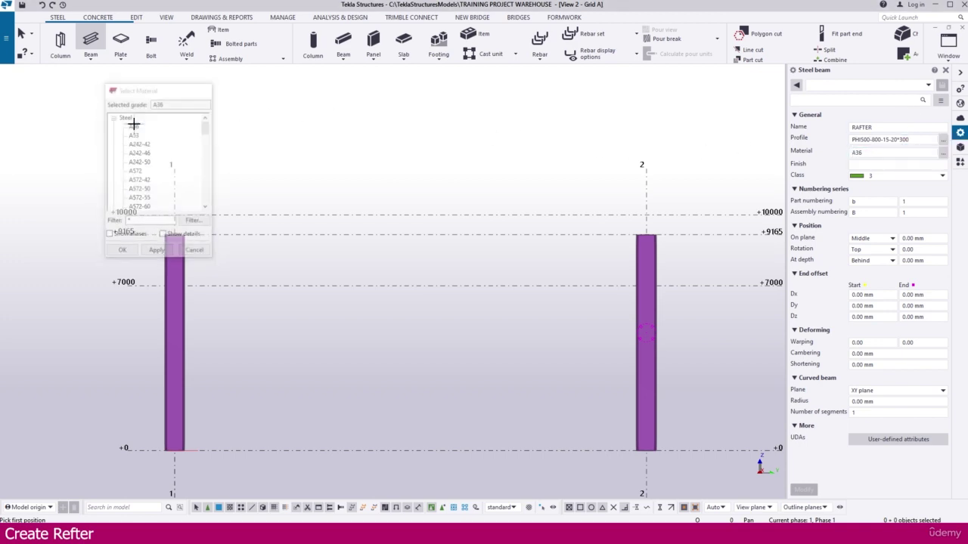
pyautogui.click(861, 176)
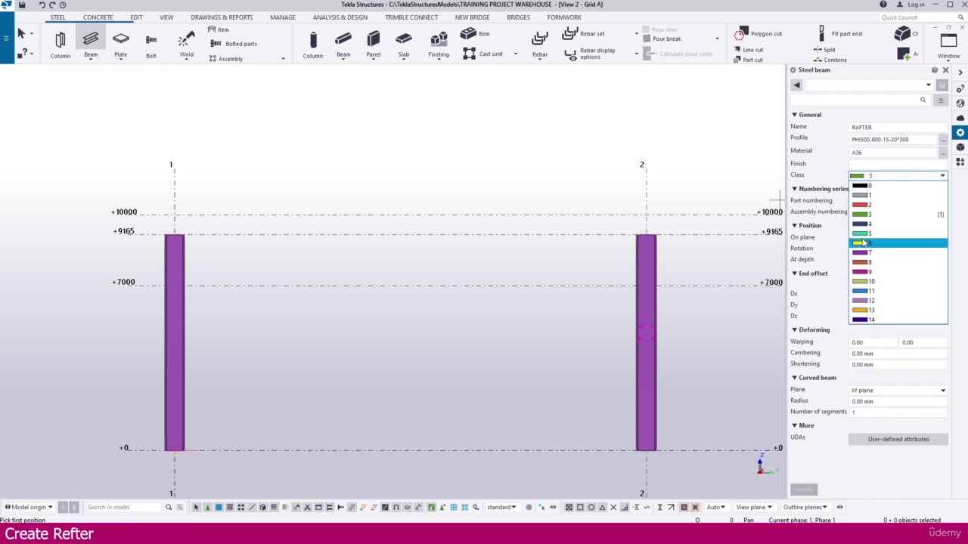
pyautogui.click(862, 233)
# Set the rafter's part numbering prefix to HT and its assembly numbering prefix to RF
pyautogui.click(862, 201)
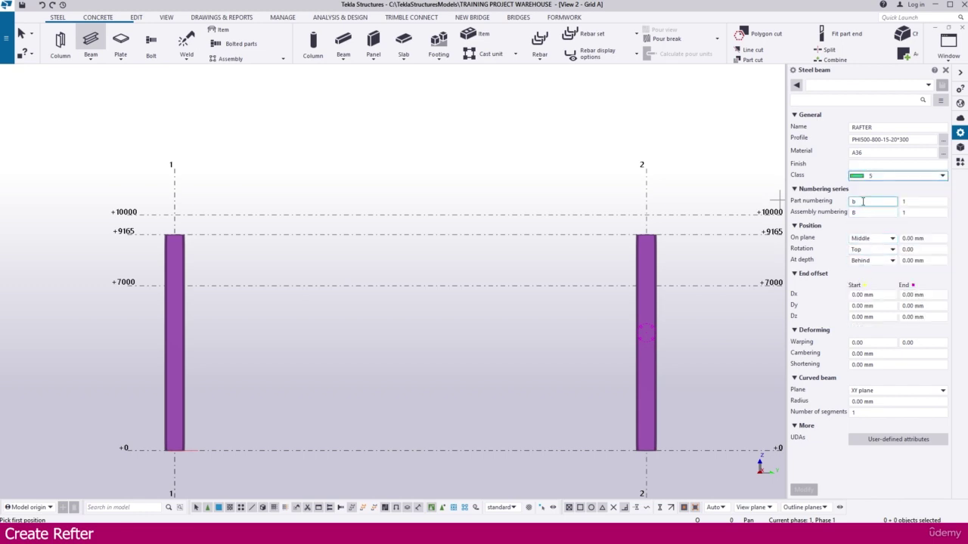
pyautogui.press('Tab')
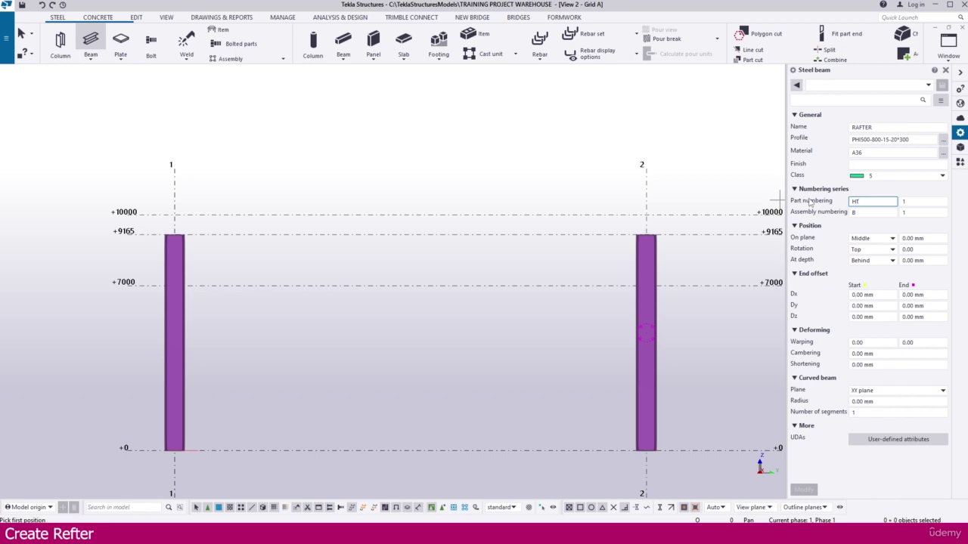
pyautogui.press('Tab')
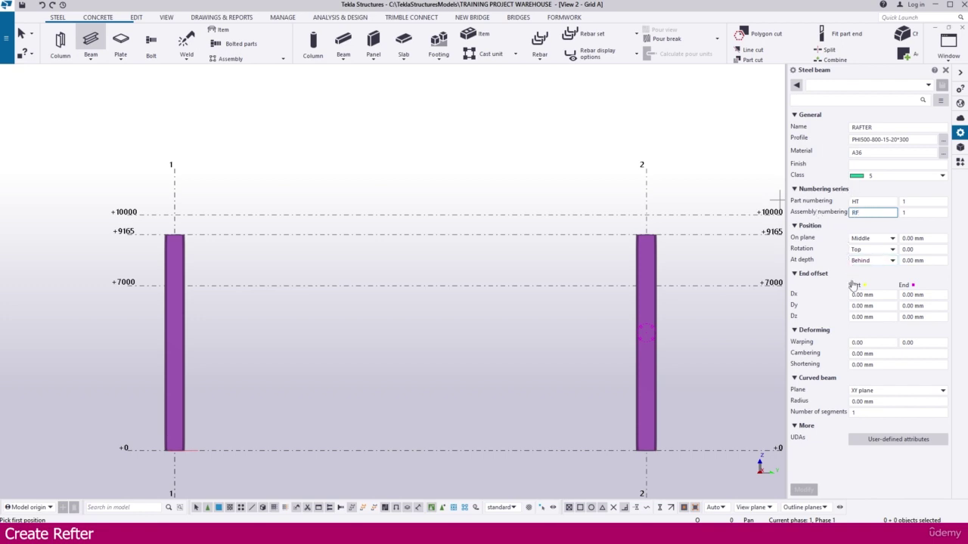
pyautogui.press('Tab')
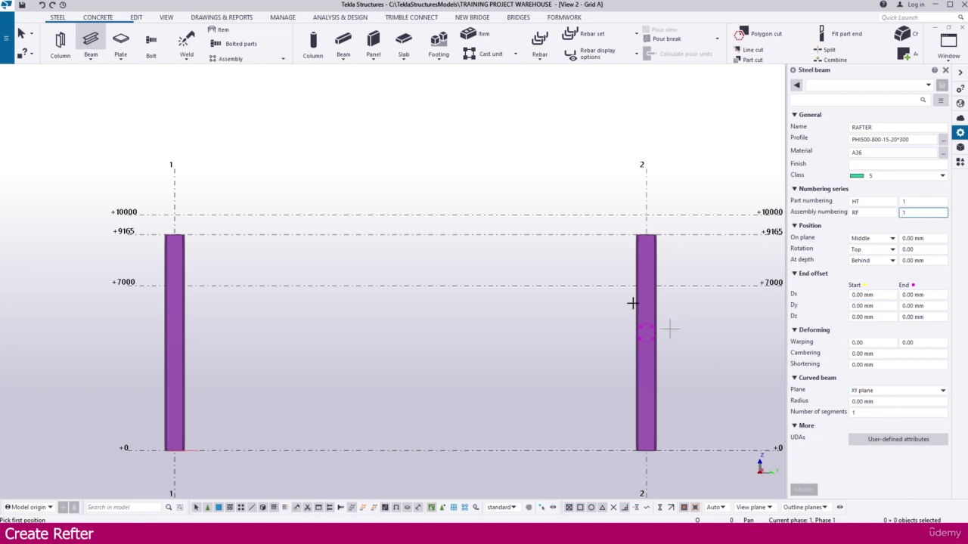
# Place a 7000 mm rafter along the +10000 level line, from its midpoint between the columns towards grid 1
pyautogui.scroll(1, 350, 236)
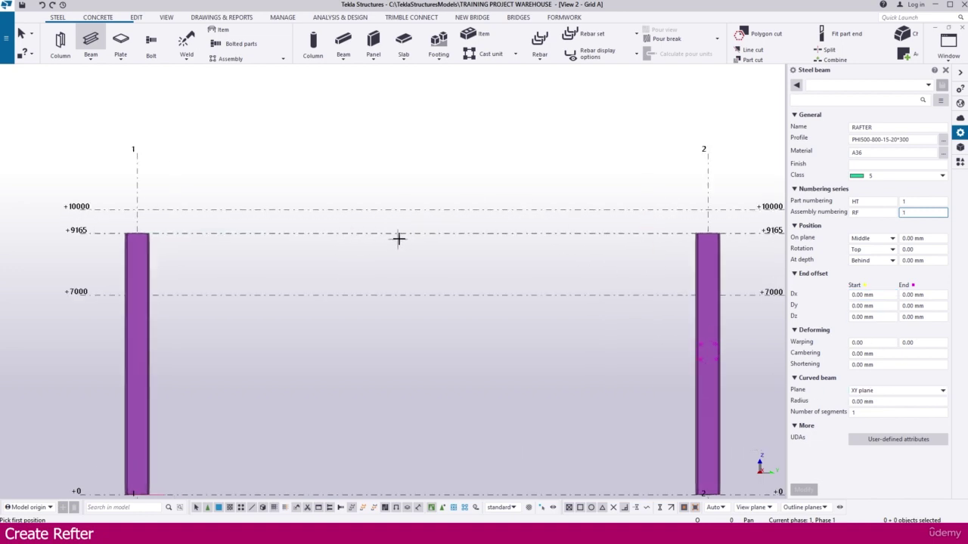
pyautogui.click(422, 209)
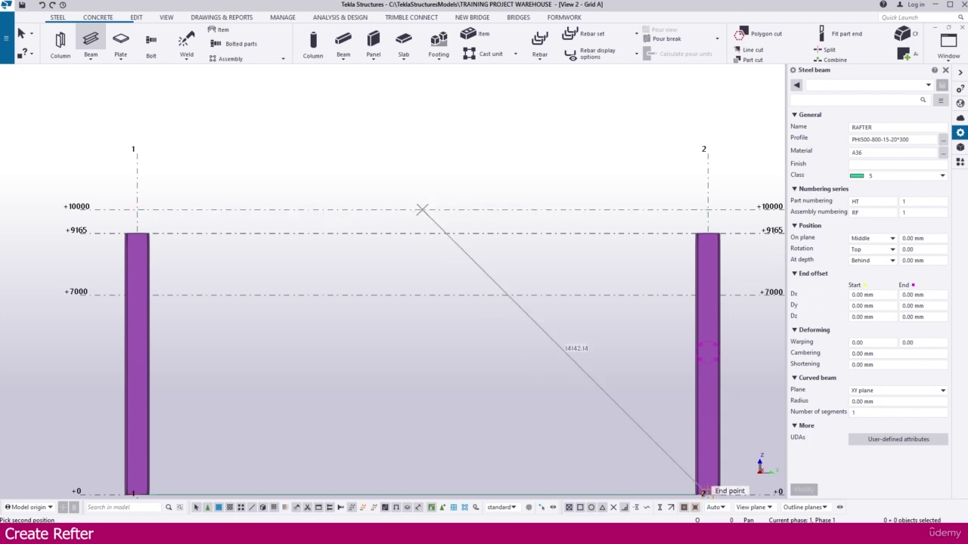
pyautogui.hotkey('alt', 'Tab')
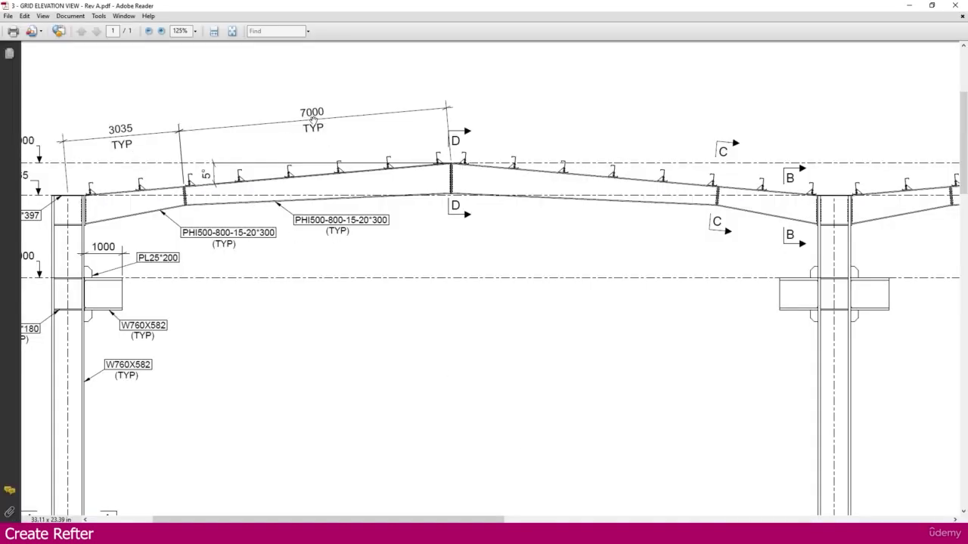
pyautogui.hotkey('alt', 'Tab')
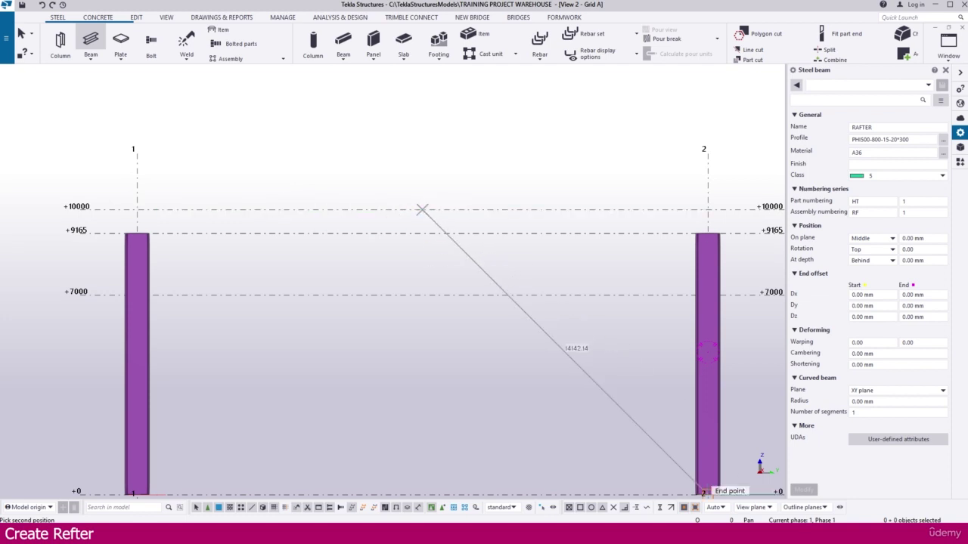
pyautogui.click(659, 508)
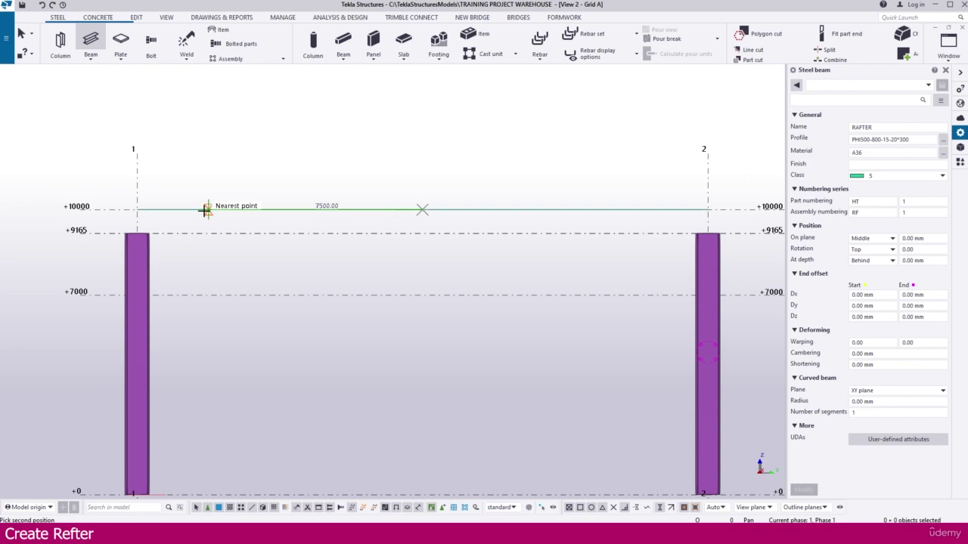
pyautogui.write('7000')
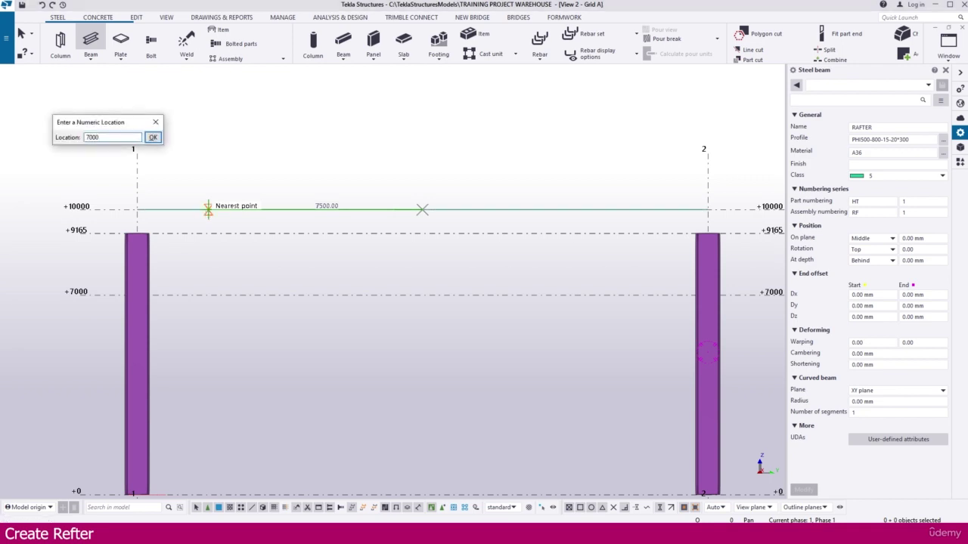
pyautogui.press('Return')
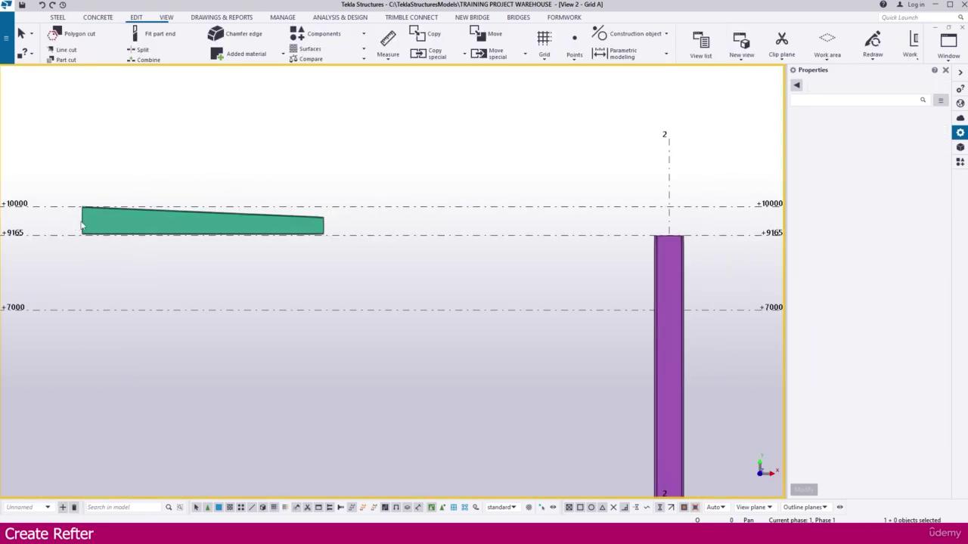
# Move the rafter along the +10000 level from its deep end to its shallow end, so it runs from mid-span towards grid 2
pyautogui.click(83, 225)
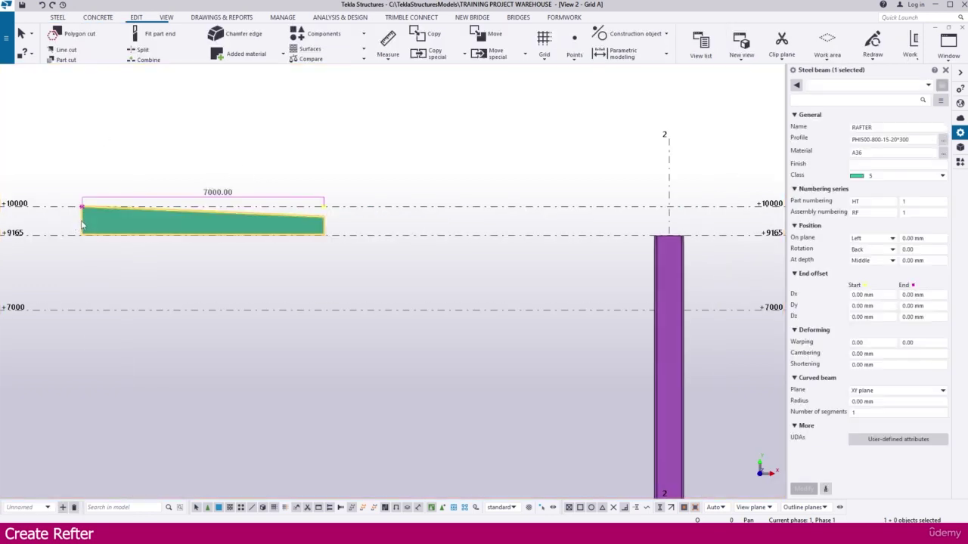
pyautogui.rightClick(109, 148)
pyautogui.click(140, 219)
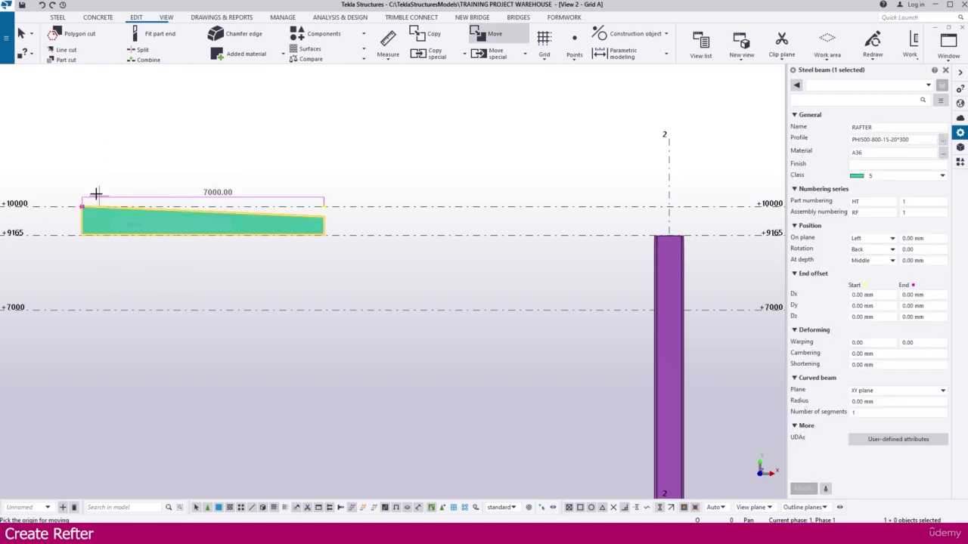
pyautogui.scroll(6, 96, 195)
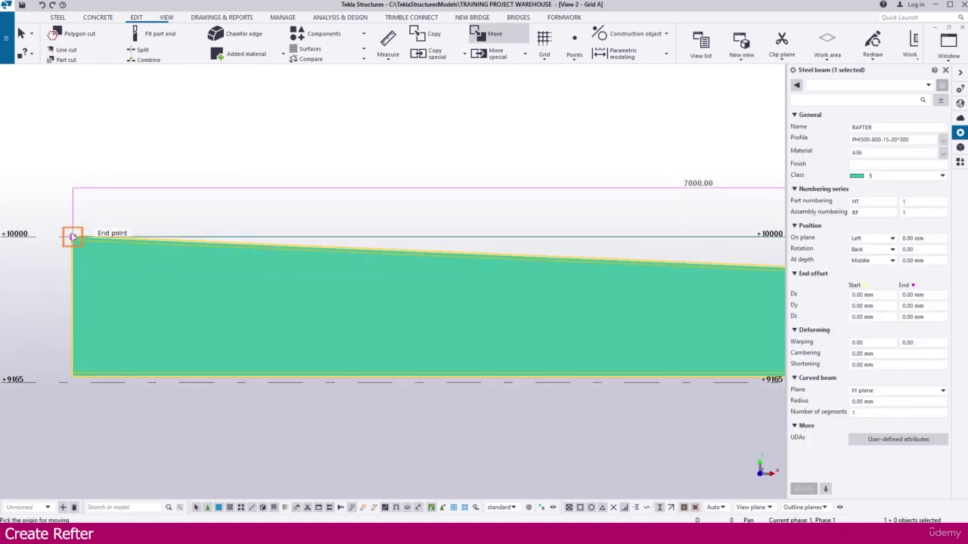
pyautogui.click(73, 237)
pyautogui.scroll(-4, 72, 236)
pyautogui.scroll(1, 637, 234)
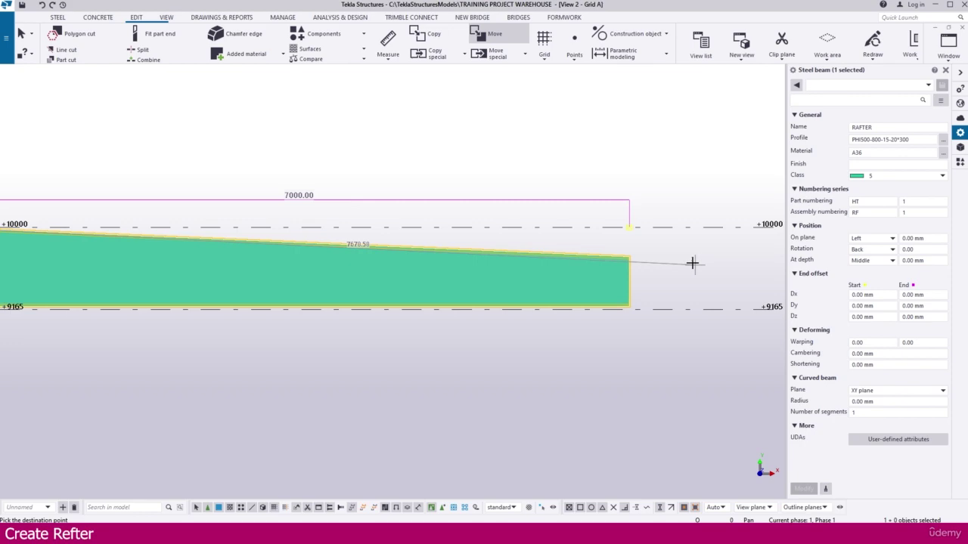
pyautogui.click(632, 229)
pyautogui.scroll(-3, 298, 254)
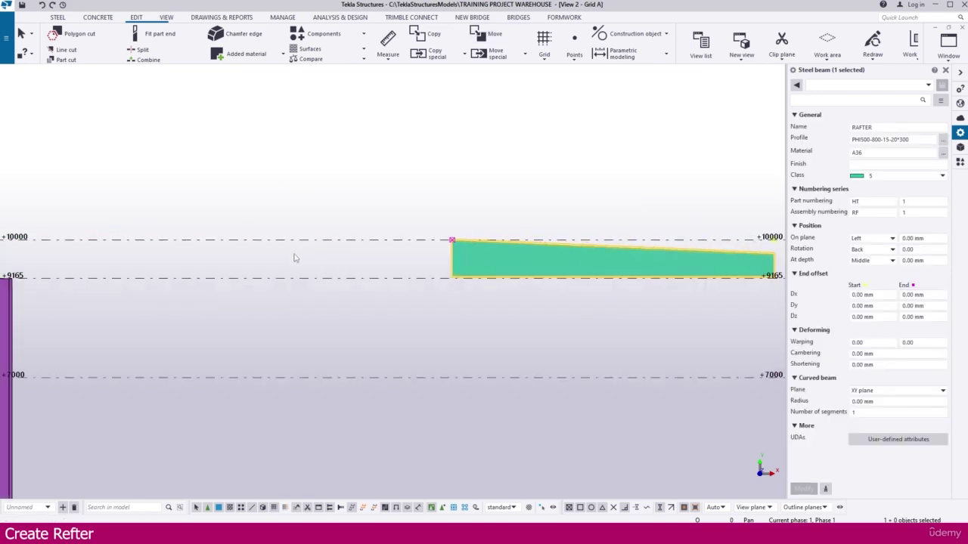
pyautogui.scroll(-2, 295, 258)
pyautogui.moveTo(540, 322); pyautogui.dragTo(498, 282, button='middle')
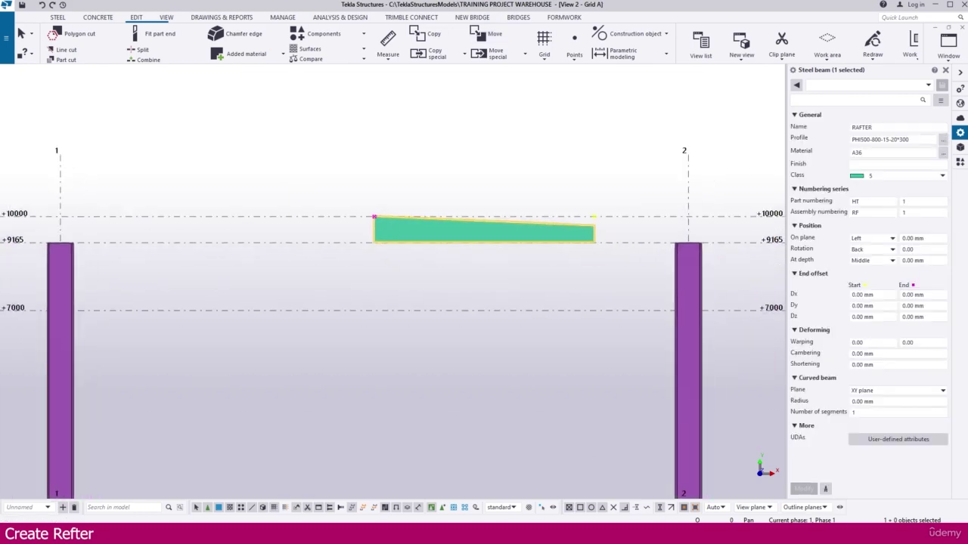
# Check the grid elevation PDF, then set the rafter's rotation to Front and its on-plane position to Left
pyautogui.hotkey('alt', 'Tab')
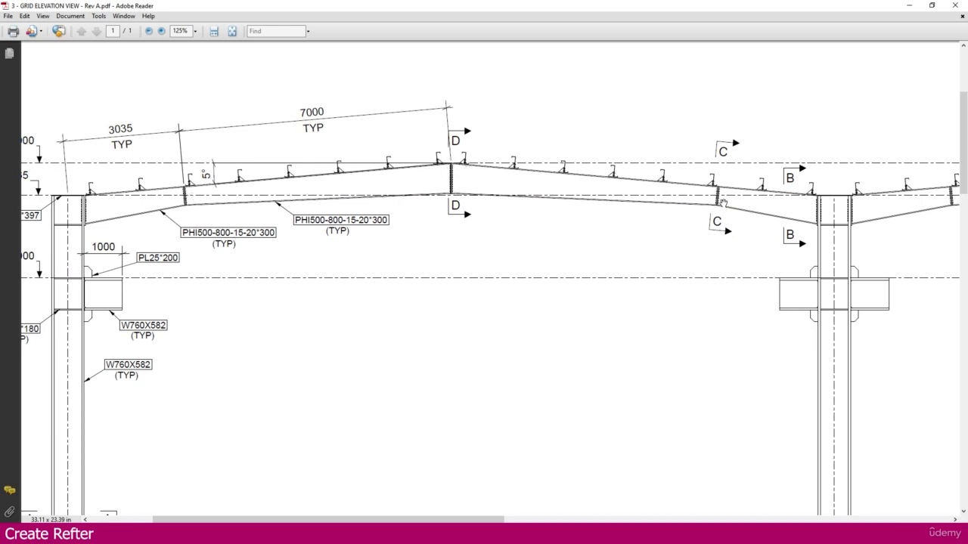
pyautogui.moveTo(556, 533)
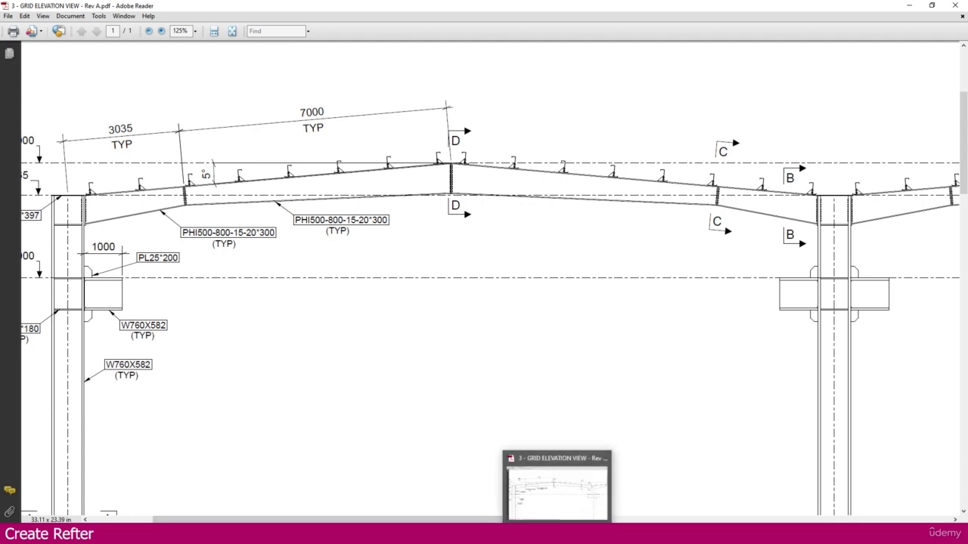
pyautogui.click(605, 495)
pyautogui.scroll(3, 443, 209)
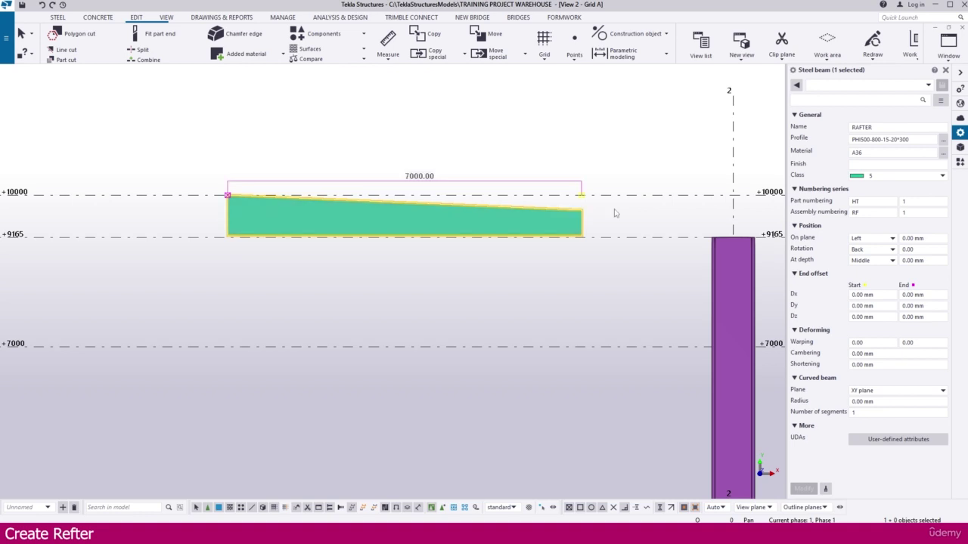
pyautogui.doubleClick(924, 250)
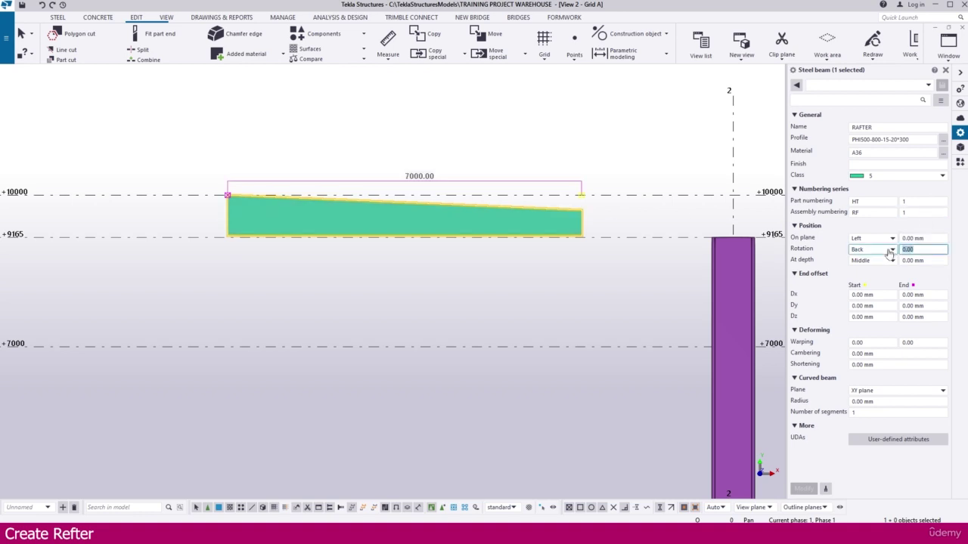
pyautogui.write('180')
pyautogui.press('Return')
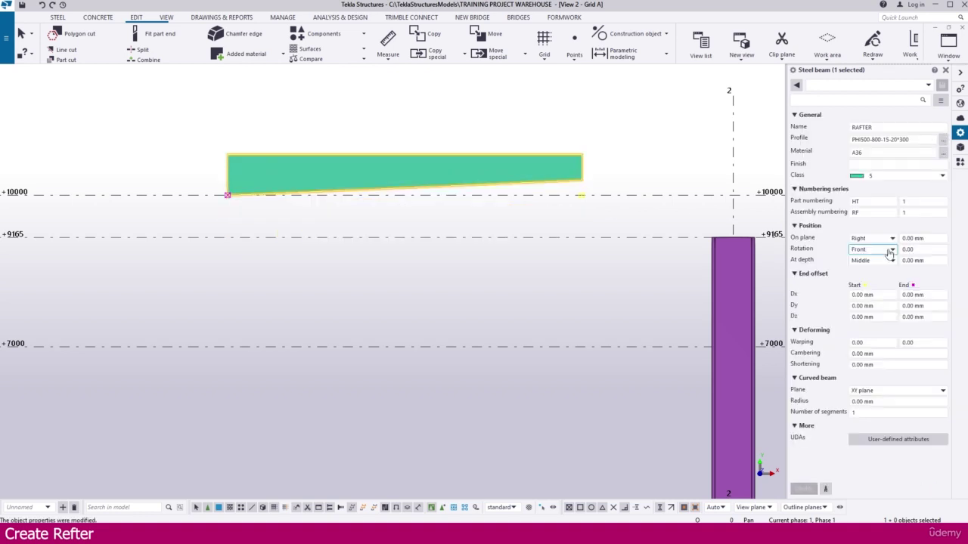
pyautogui.click(870, 243)
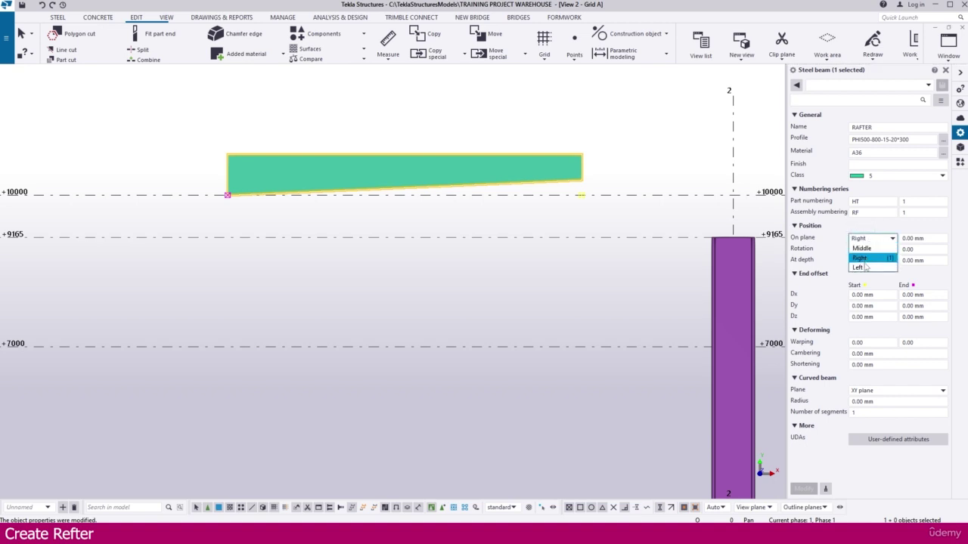
pyautogui.click(859, 267)
pyautogui.middleClick(864, 272)
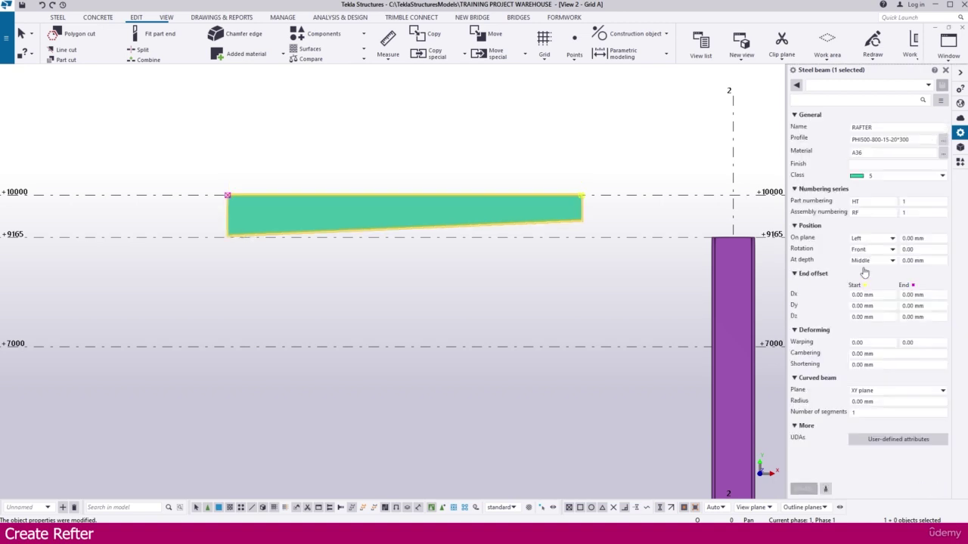
pyautogui.click(591, 289)
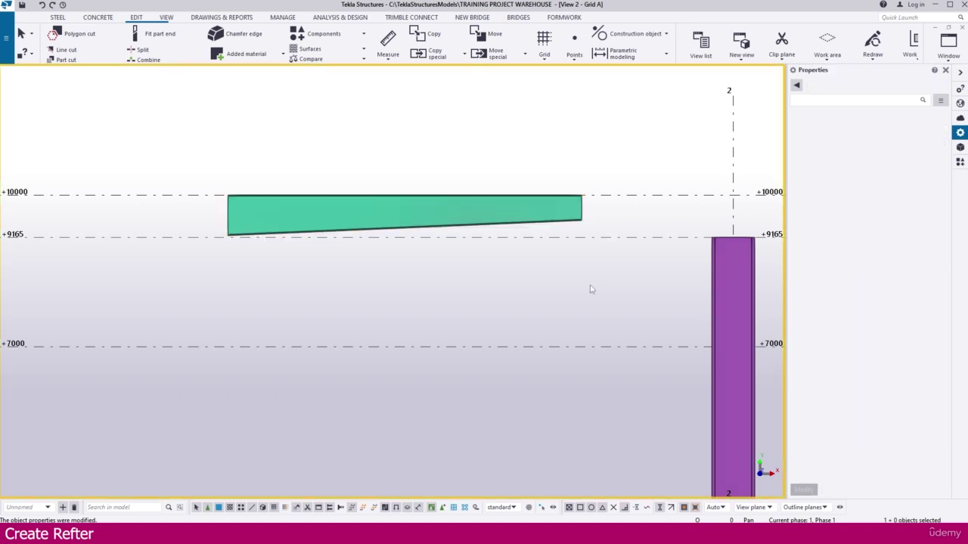
# Set the work plane parallel to the Grid A view plane
pyautogui.click(583, 220)
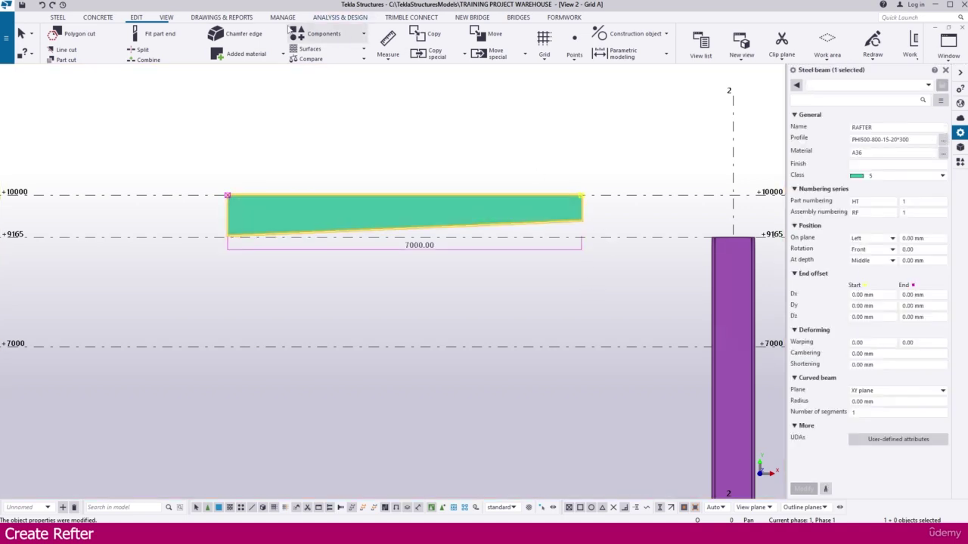
pyautogui.click(168, 17)
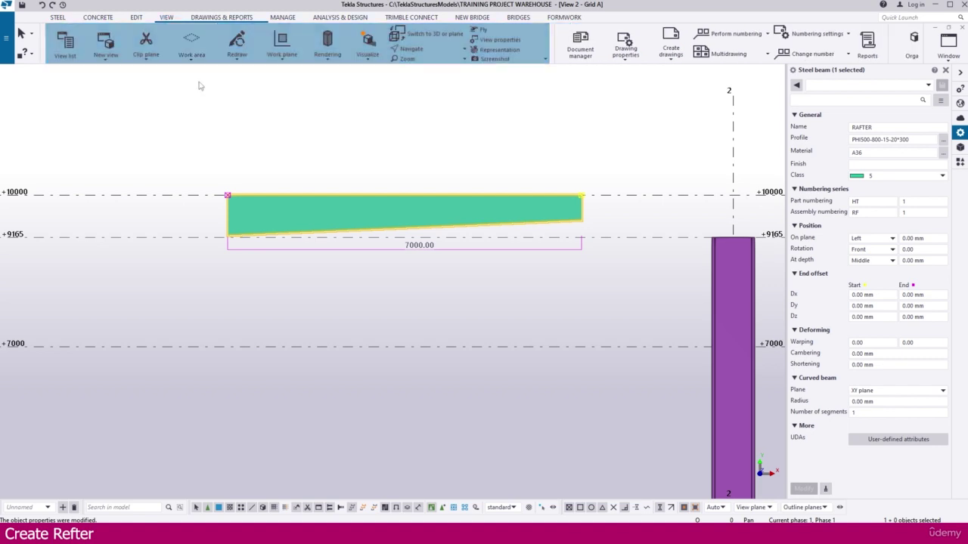
pyautogui.click(282, 56)
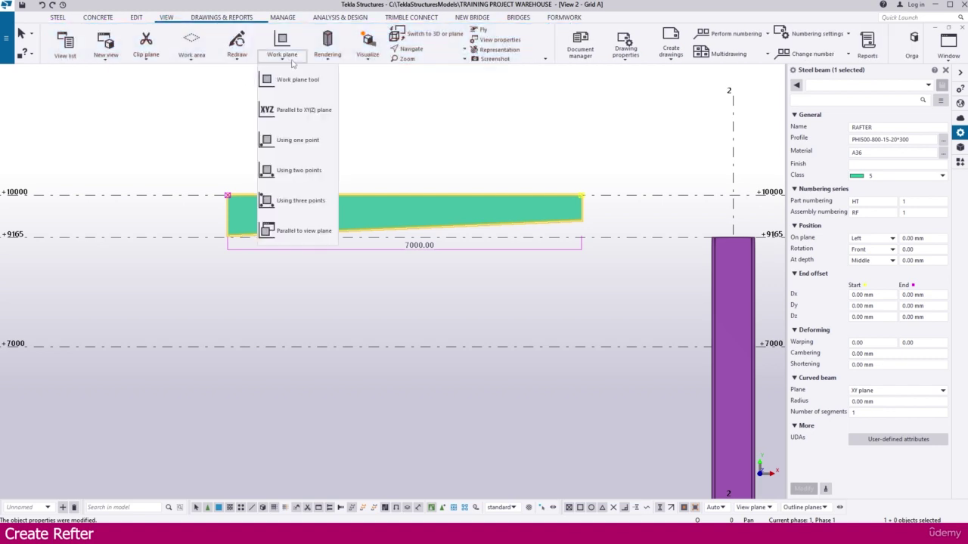
pyautogui.click(297, 228)
pyautogui.scroll(-2, 381, 179)
pyautogui.scroll(-2, 273, 179)
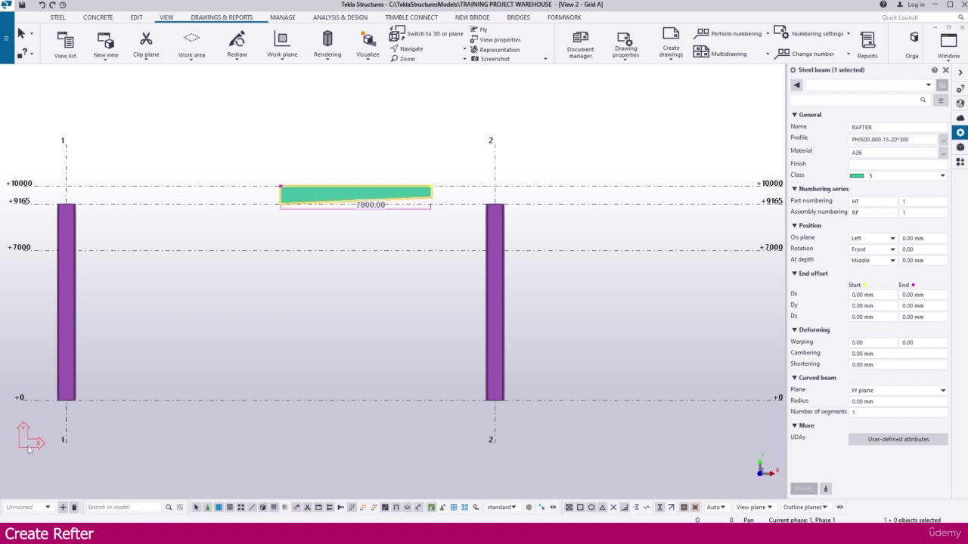
# Rotate the rafter by -5.00 degrees around Z about its upper mid-span corner on the +10000 level, using Move - Rotate
pyautogui.scroll(5, 261, 236)
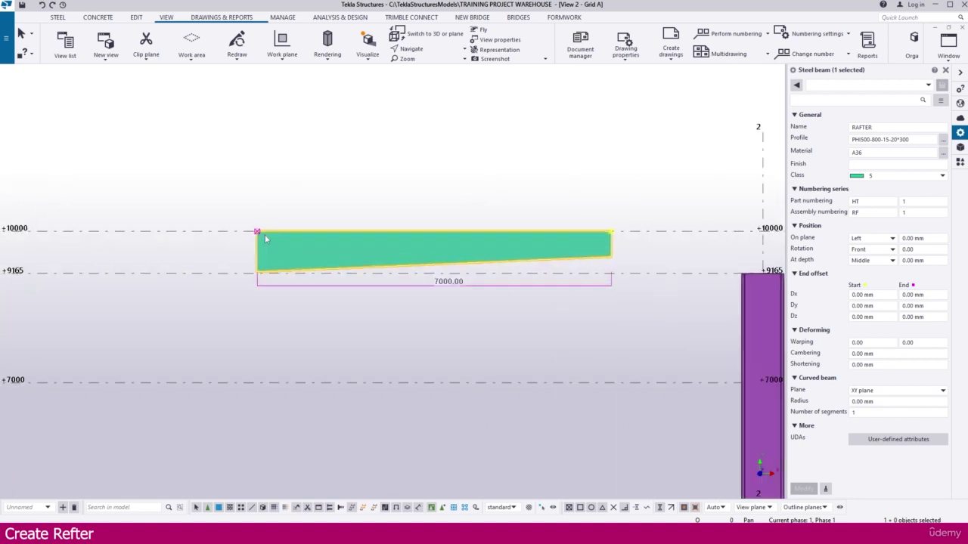
pyautogui.rightClick(258, 251)
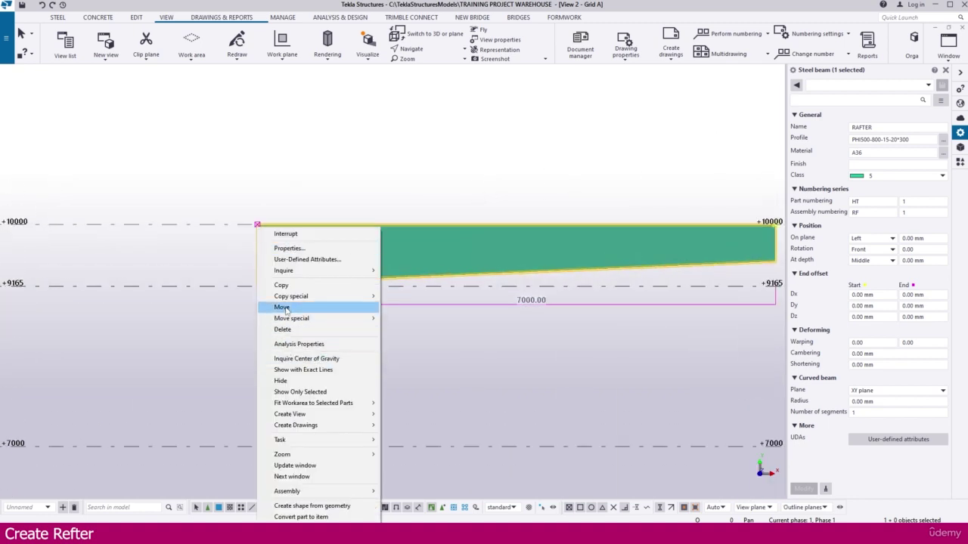
pyautogui.moveTo(288, 319)
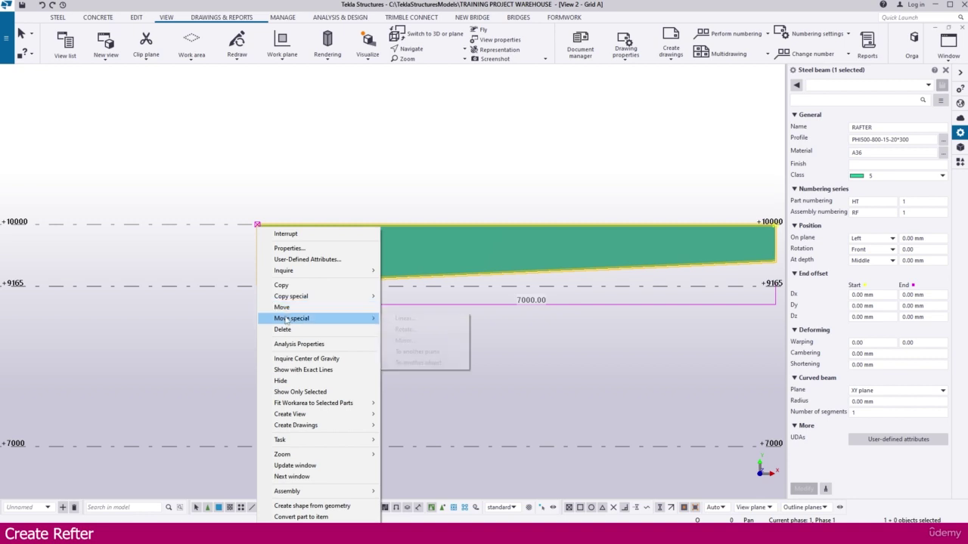
pyautogui.click(405, 329)
pyautogui.scroll(5, 274, 219)
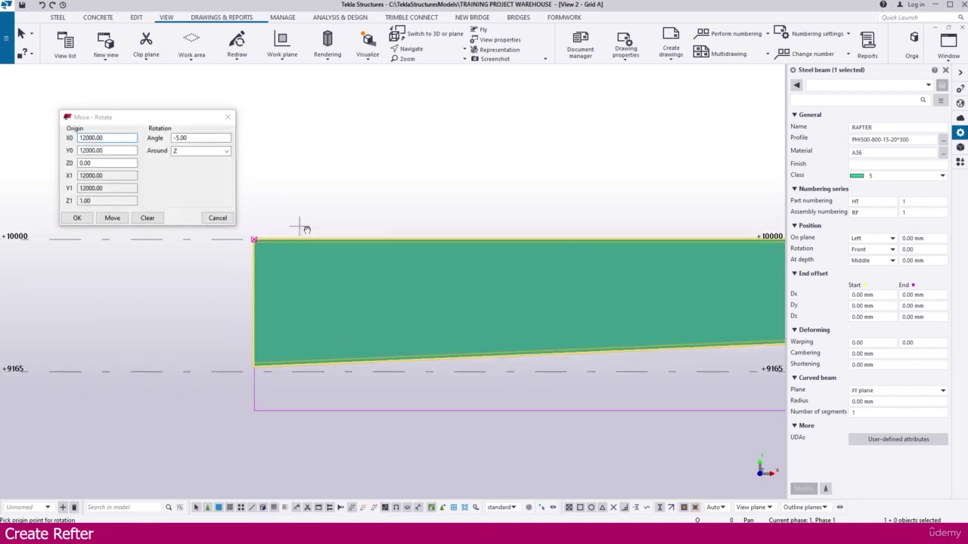
pyautogui.click(311, 269)
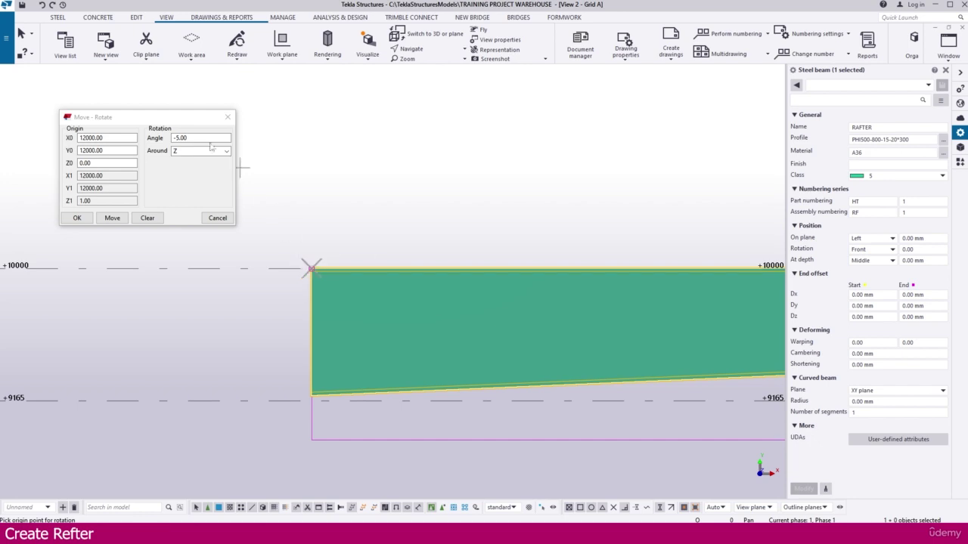
pyautogui.moveTo(189, 138); pyautogui.dragTo(148, 138)
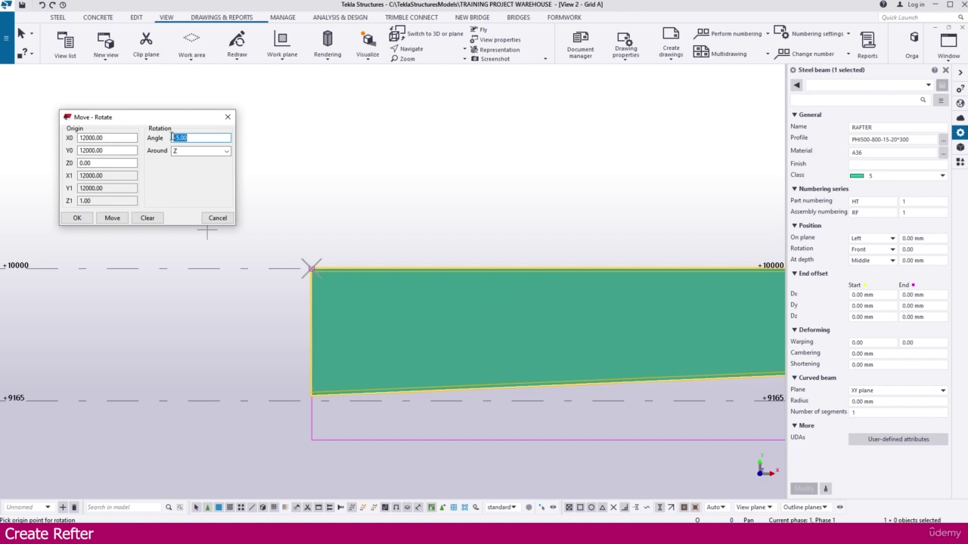
pyautogui.click(111, 218)
pyautogui.scroll(-4, 348, 249)
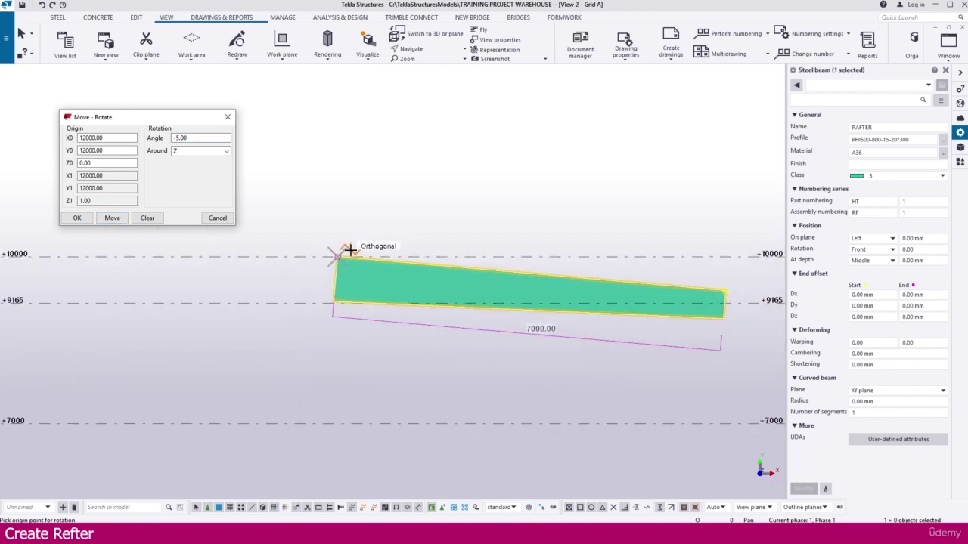
pyautogui.scroll(-2, 348, 250)
pyautogui.scroll(3, 325, 240)
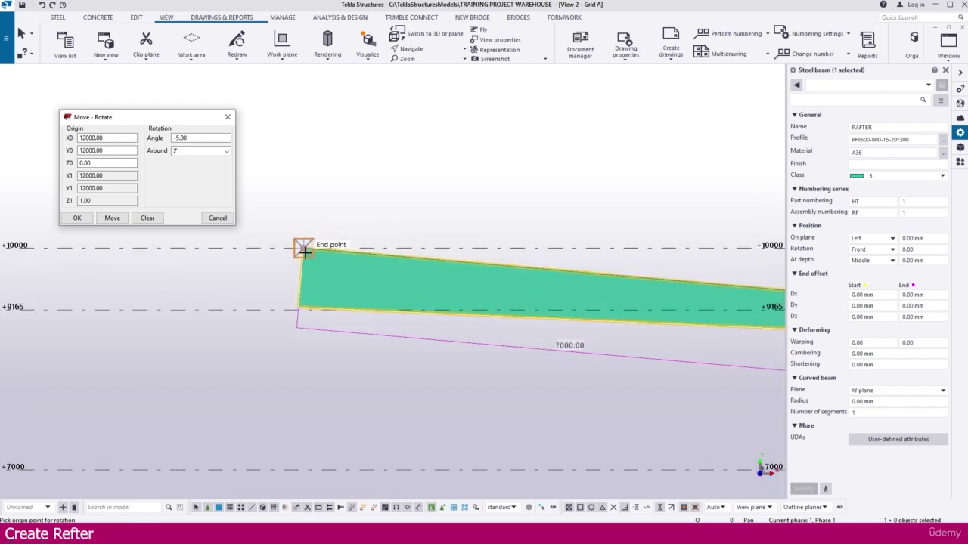
pyautogui.scroll(1, 305, 252)
pyautogui.click(317, 149)
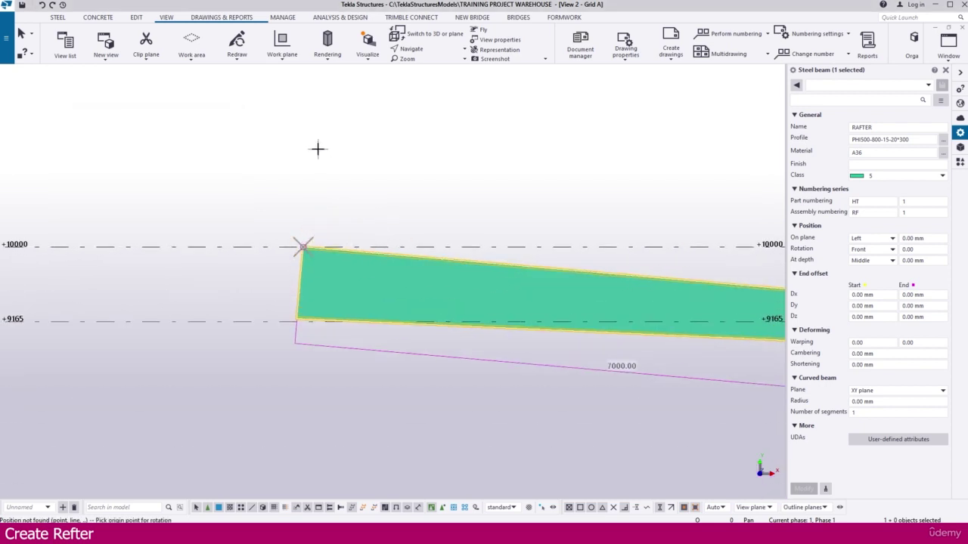
# Measure the angle between the +10000 level and the rafter's top edge from its upper mid-span corner
pyautogui.click(136, 17)
pyautogui.click(387, 54)
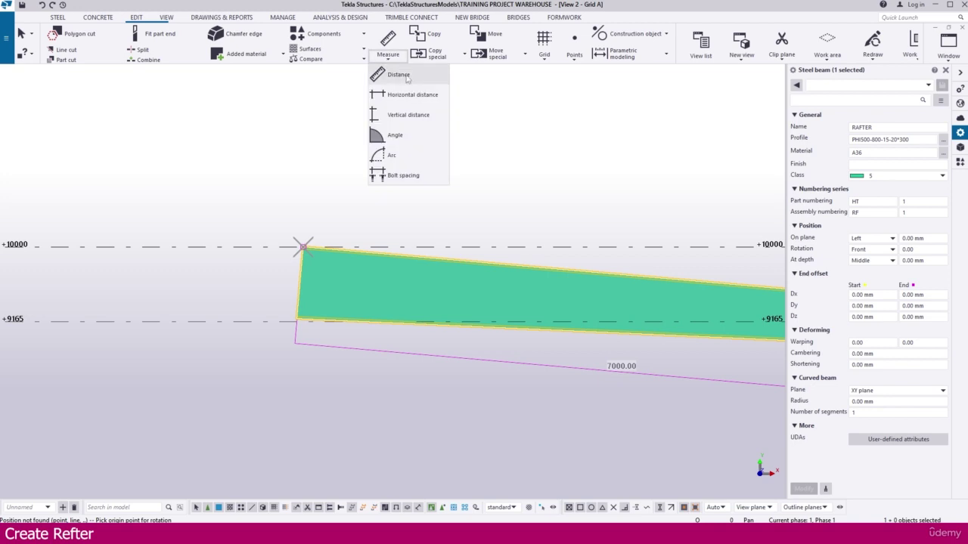
pyautogui.click(394, 135)
pyautogui.scroll(2, 296, 249)
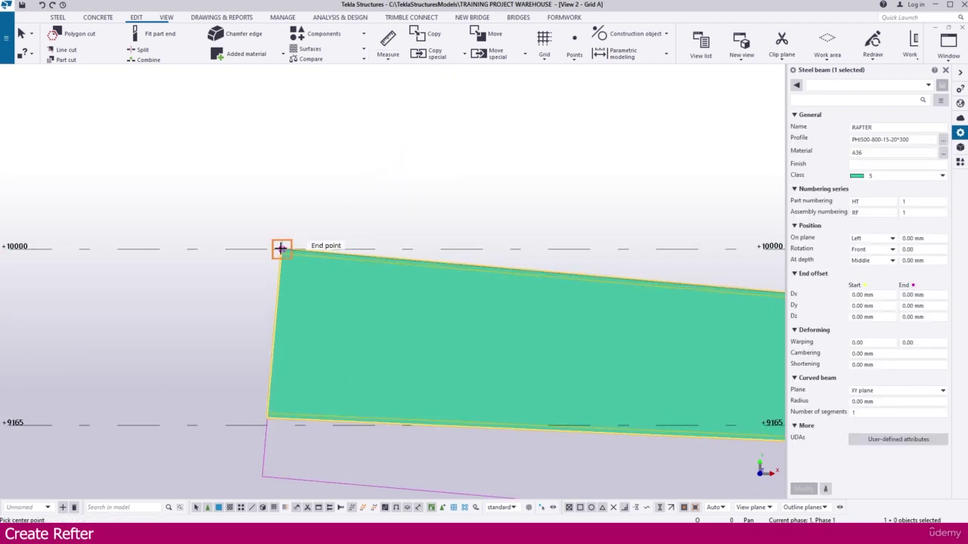
pyautogui.click(558, 248)
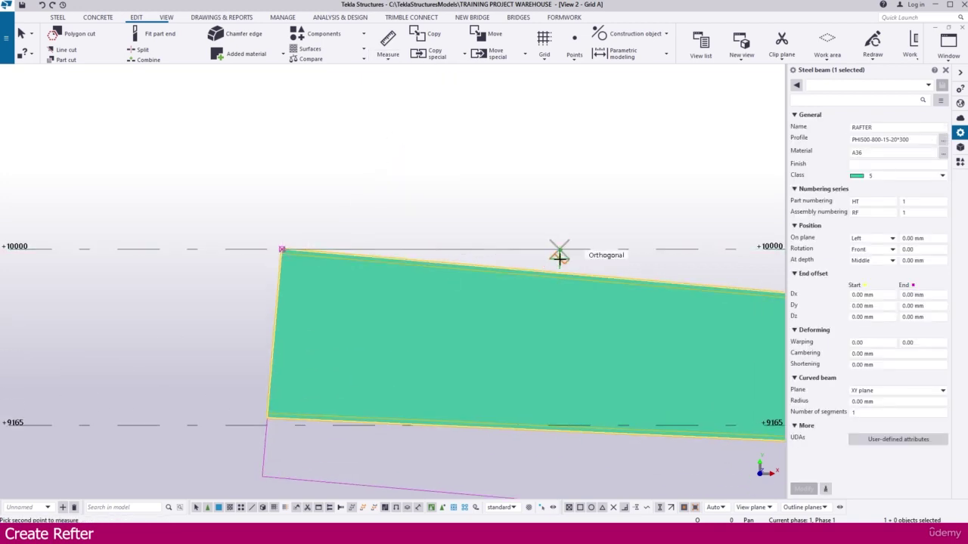
pyautogui.scroll(1, 549, 266)
pyautogui.click(545, 270)
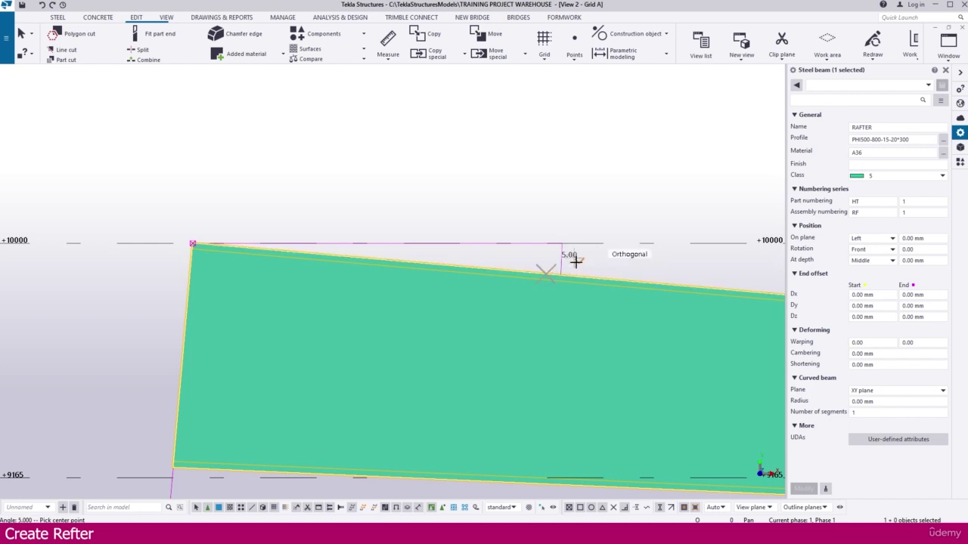
# Check the rafter layout on the grid elevation PDF, then return to the Grid A view in Tekla Structures
pyautogui.click(573, 531)
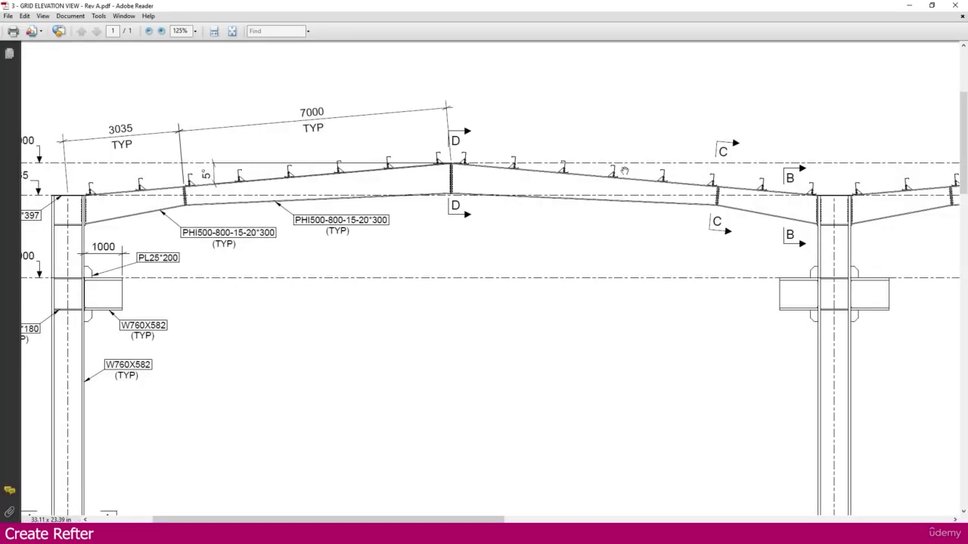
pyautogui.moveTo(532, 532)
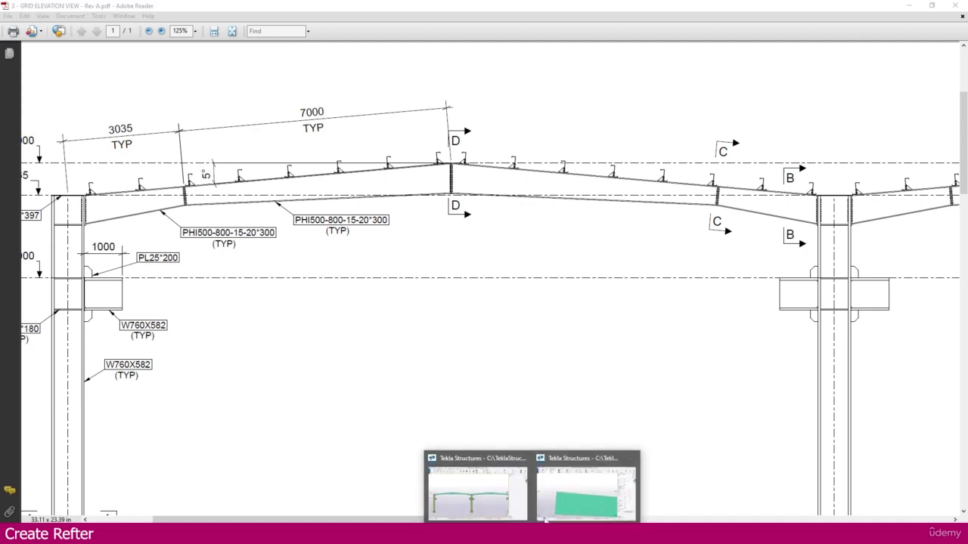
pyautogui.click(584, 485)
# Add a construction line along the rafter's sloped top edge near its shallow end, facing the grid 2 column
pyautogui.scroll(-2, 338, 173)
pyautogui.scroll(-6, 338, 172)
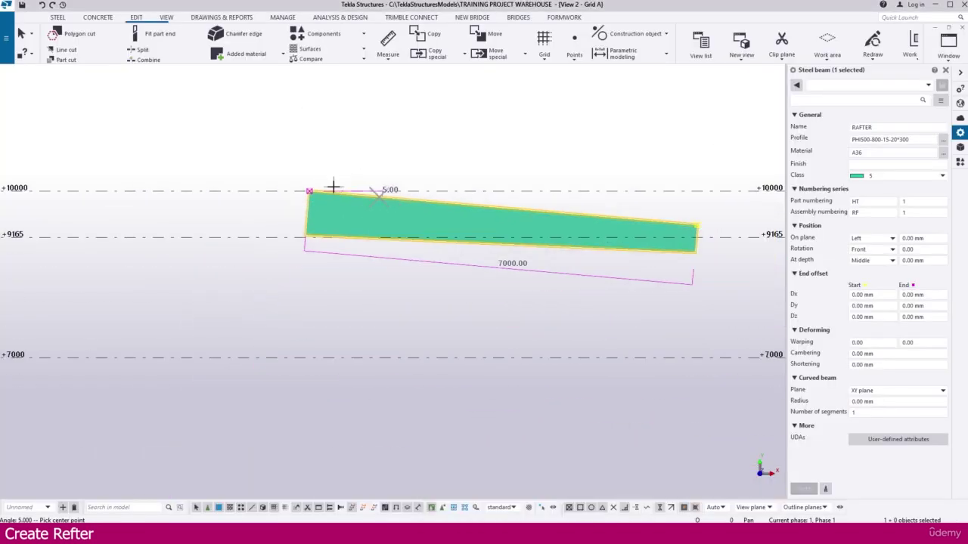
pyautogui.moveTo(579, 225); pyautogui.dragTo(366, 227, button='middle')
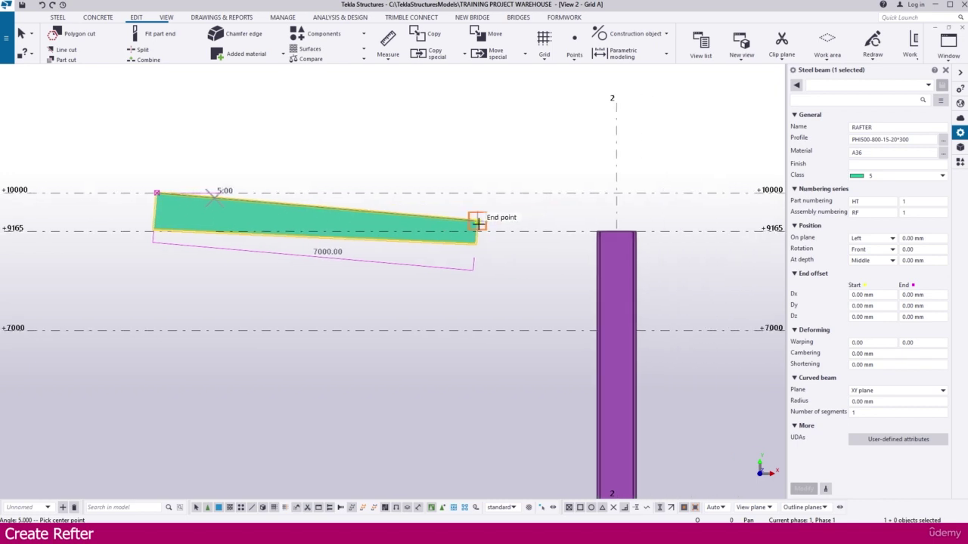
pyautogui.scroll(1, 586, 251)
pyautogui.scroll(1, 477, 205)
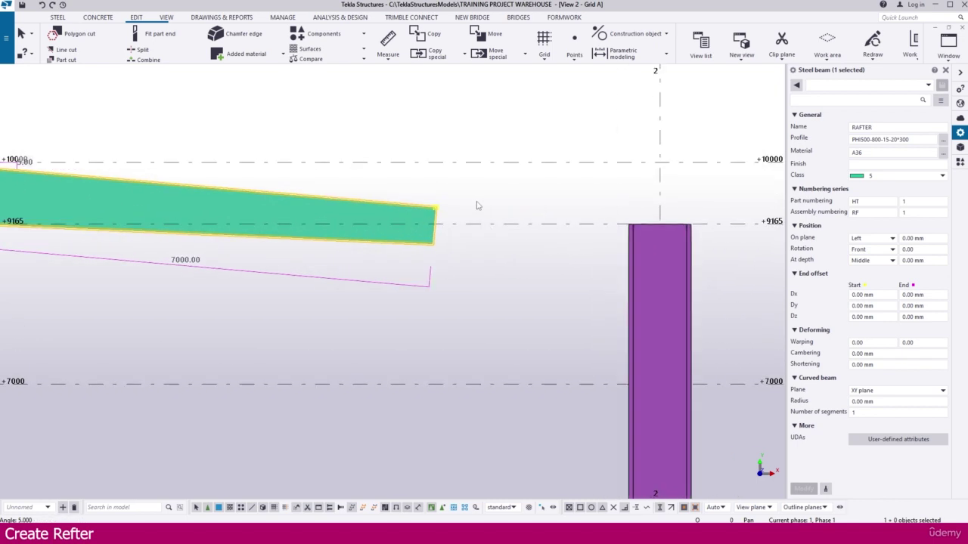
pyautogui.click(476, 209)
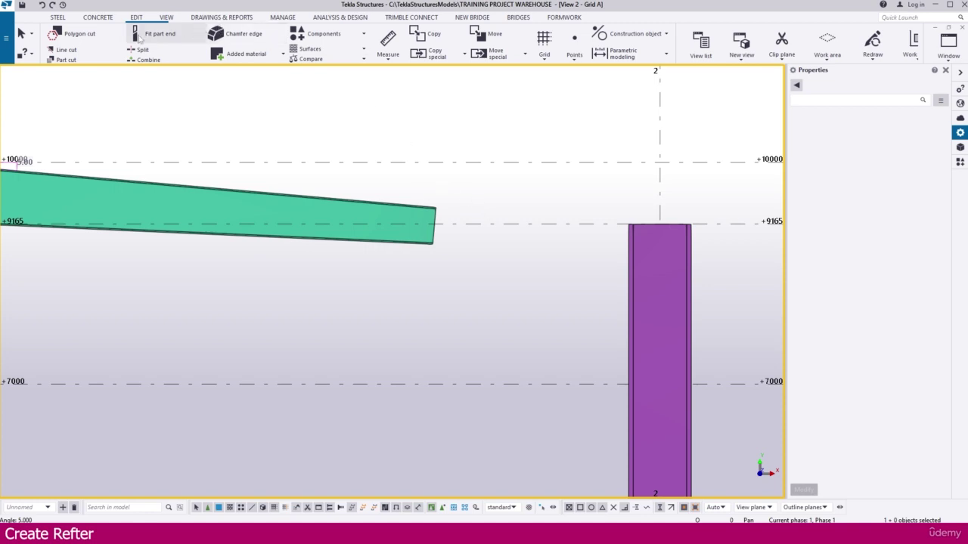
pyautogui.click(644, 34)
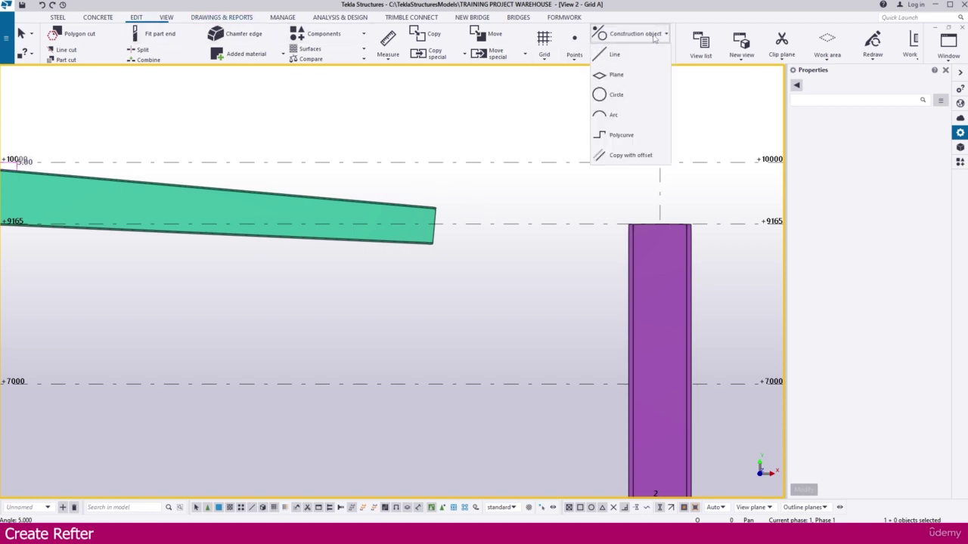
pyautogui.click(614, 55)
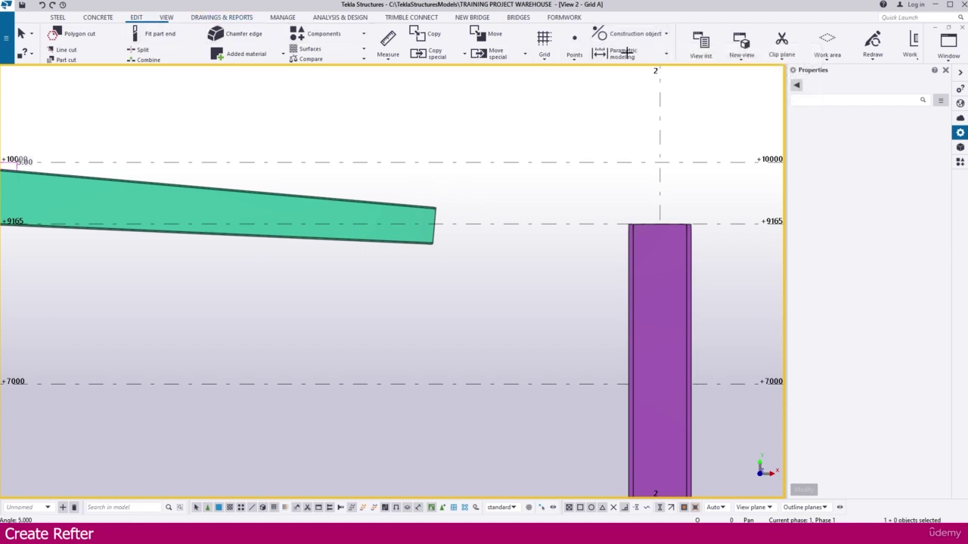
pyautogui.scroll(4, 408, 200)
pyautogui.scroll(1, 344, 195)
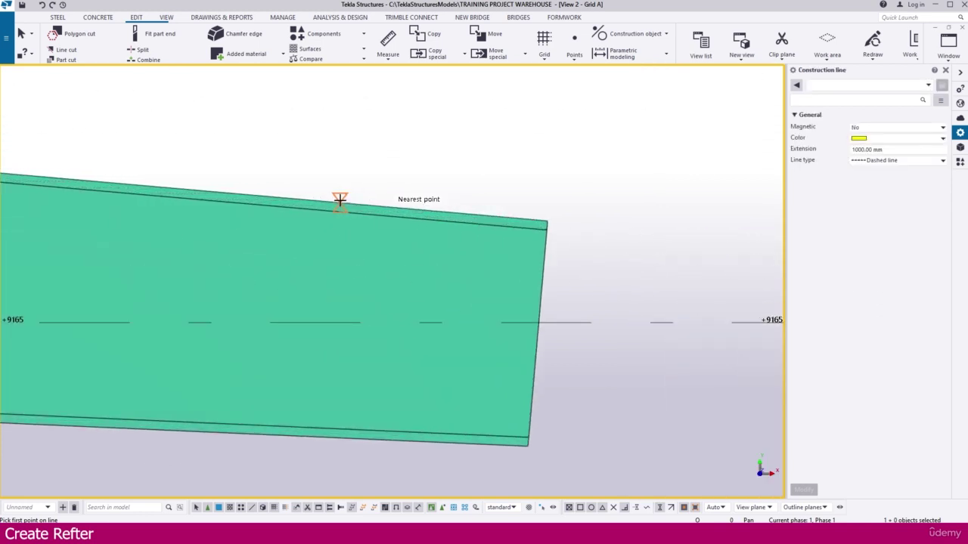
pyautogui.click(472, 212)
pyautogui.scroll(-5, 329, 206)
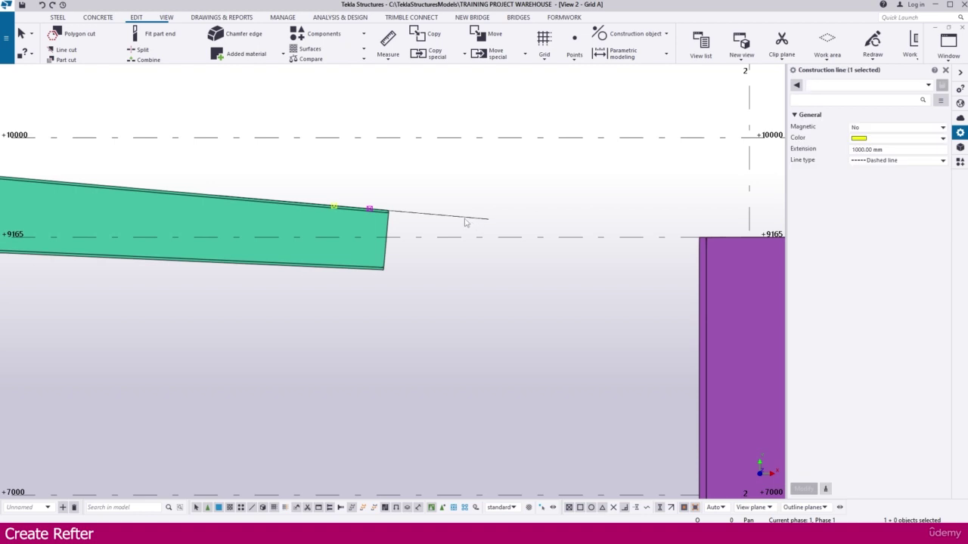
# Set the construction line's color to red and its extension to 4500 mm so it reaches the grid 2 column, then deselect it
pyautogui.click(942, 138)
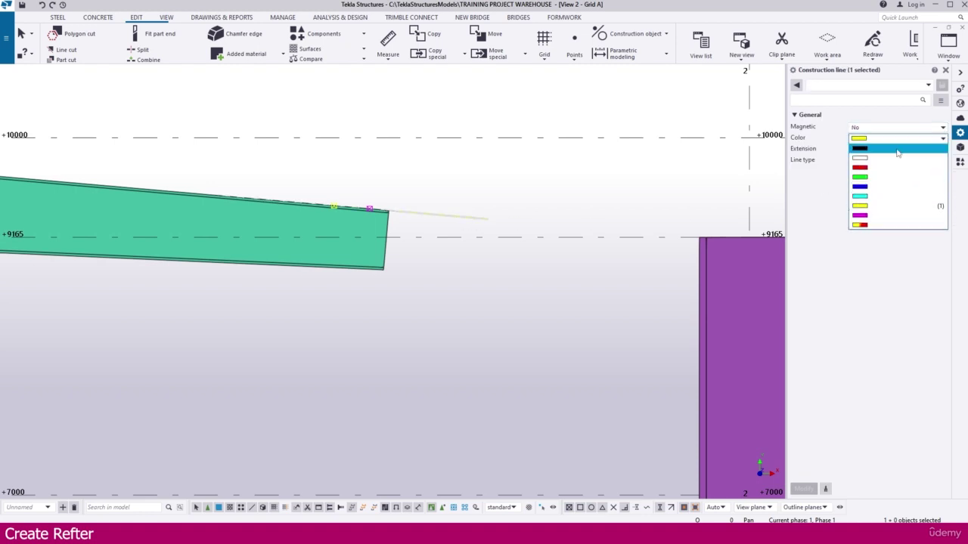
pyautogui.click(876, 172)
pyautogui.moveTo(889, 149); pyautogui.dragTo(801, 145)
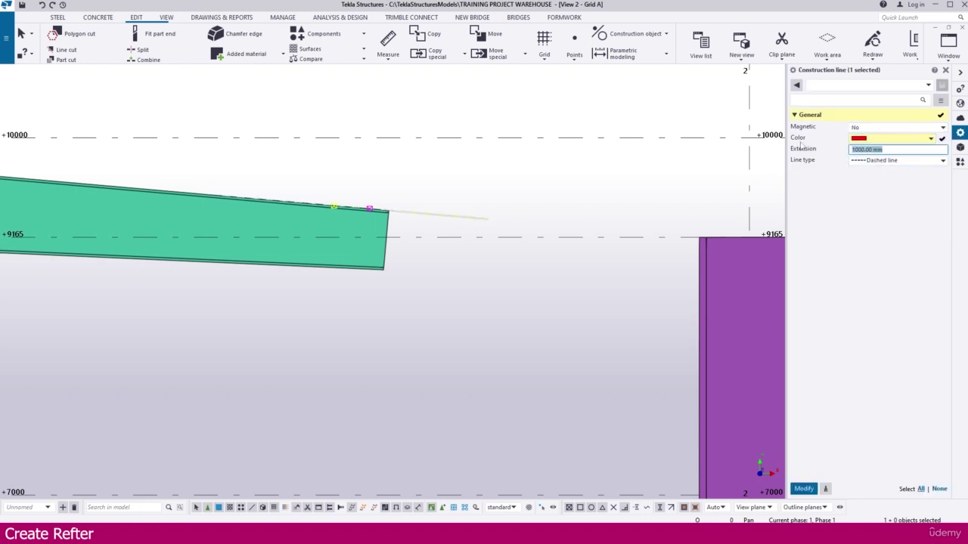
pyautogui.write('3')
pyautogui.press('Return')
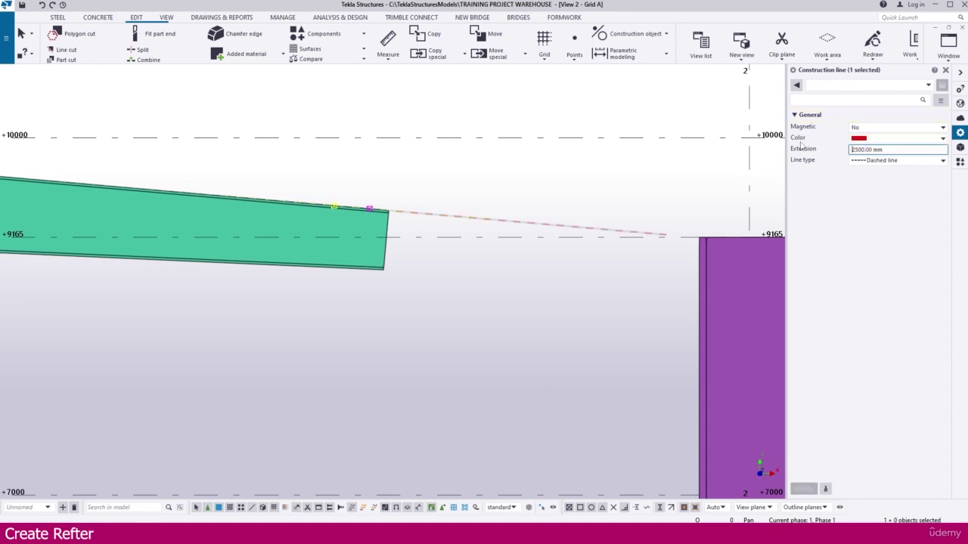
pyautogui.moveTo(856, 150); pyautogui.dragTo(823, 150)
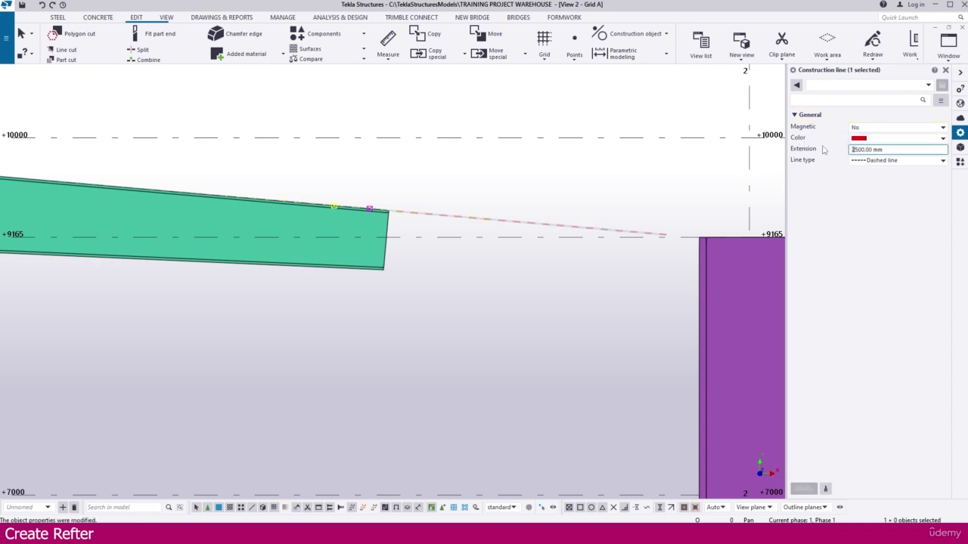
pyautogui.press('Delete')
pyautogui.write('4')
pyautogui.press('Return')
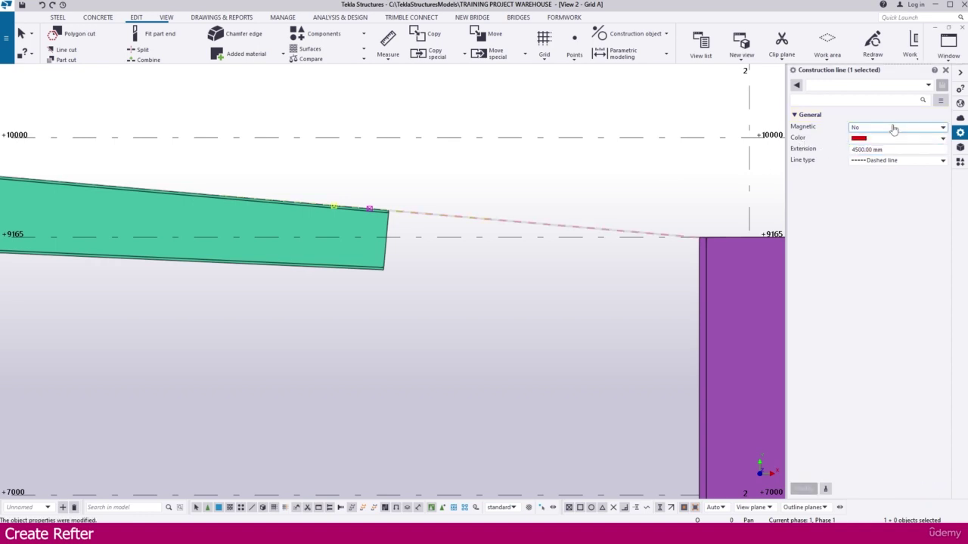
pyautogui.scroll(3, 710, 240)
pyautogui.scroll(2, 710, 240)
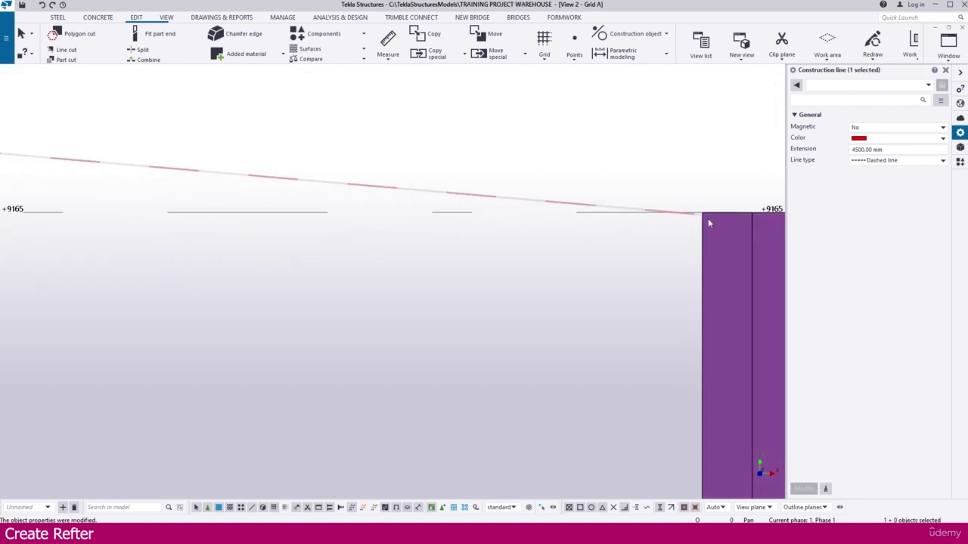
pyautogui.scroll(1, 707, 218)
pyautogui.scroll(-2, 622, 233)
pyautogui.click(380, 173)
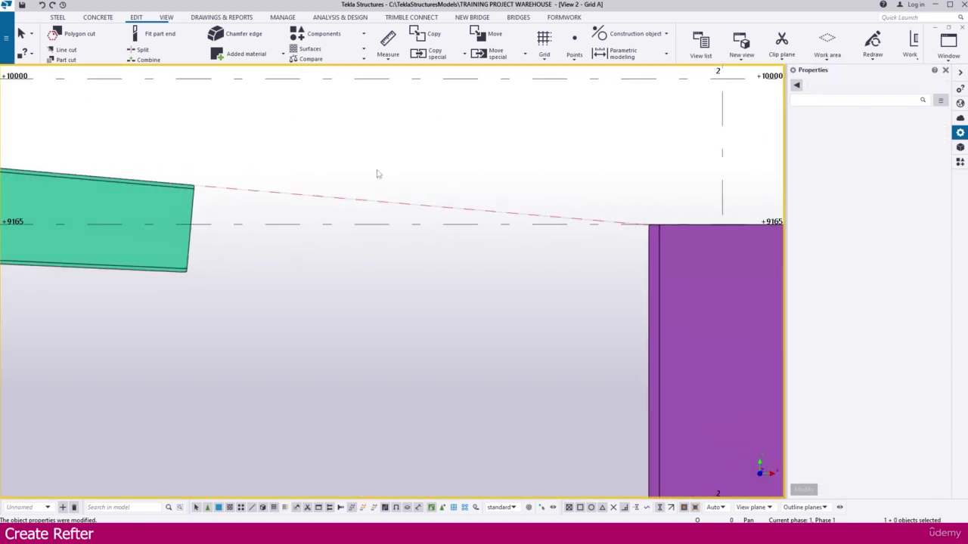
pyautogui.click(58, 17)
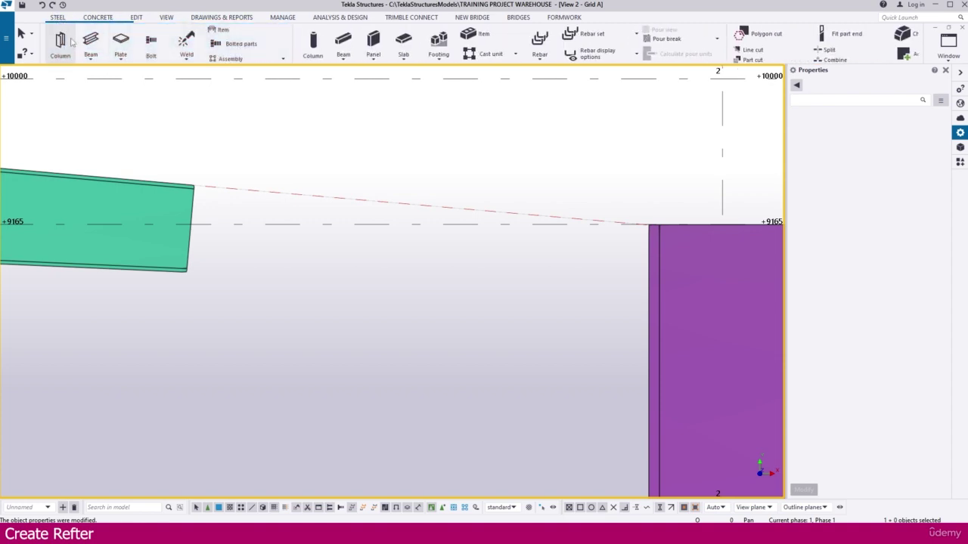
pyautogui.click(90, 42)
pyautogui.scroll(3, 194, 191)
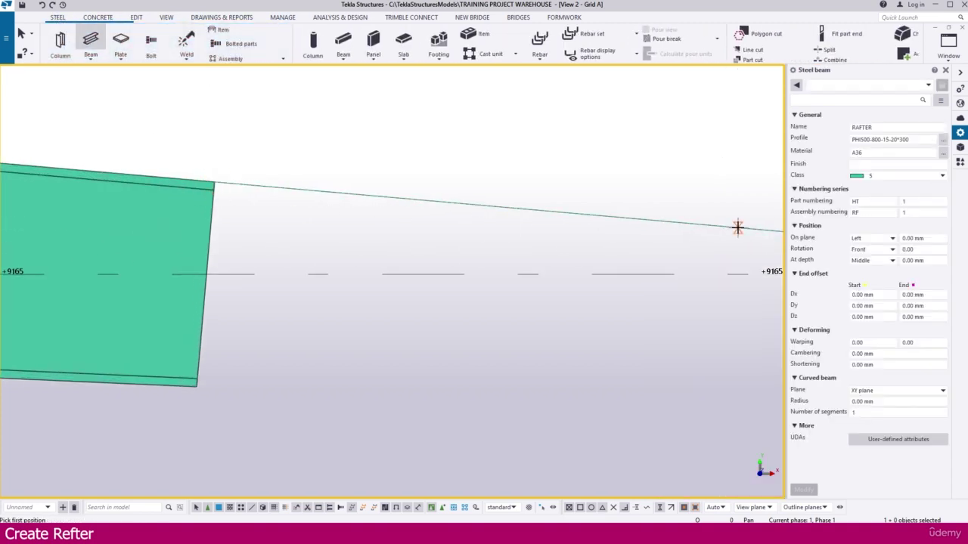
pyautogui.scroll(3, 214, 185)
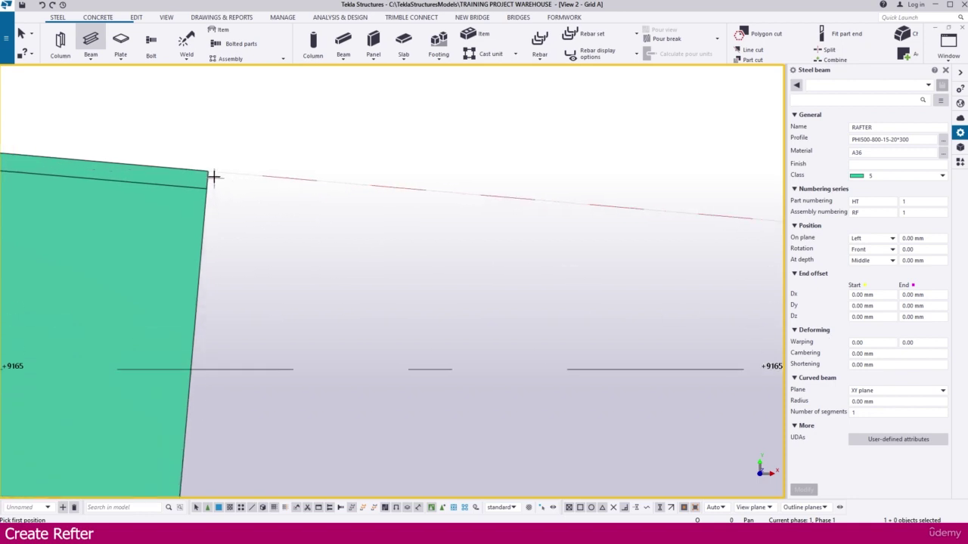
pyautogui.scroll(-5, 210, 173)
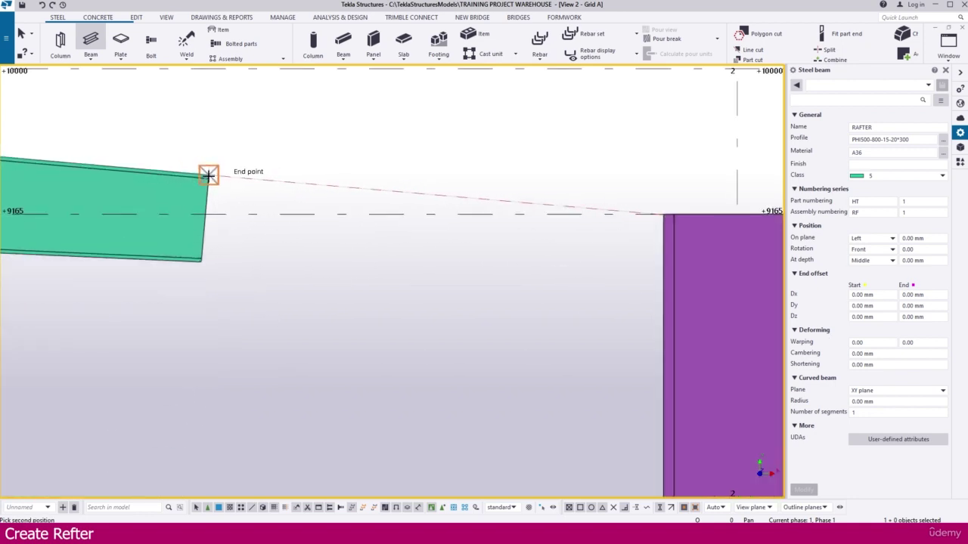
pyautogui.moveTo(635, 235); pyautogui.dragTo(495, 239, button='middle')
pyautogui.scroll(1, 531, 220)
pyautogui.scroll(6, 501, 212)
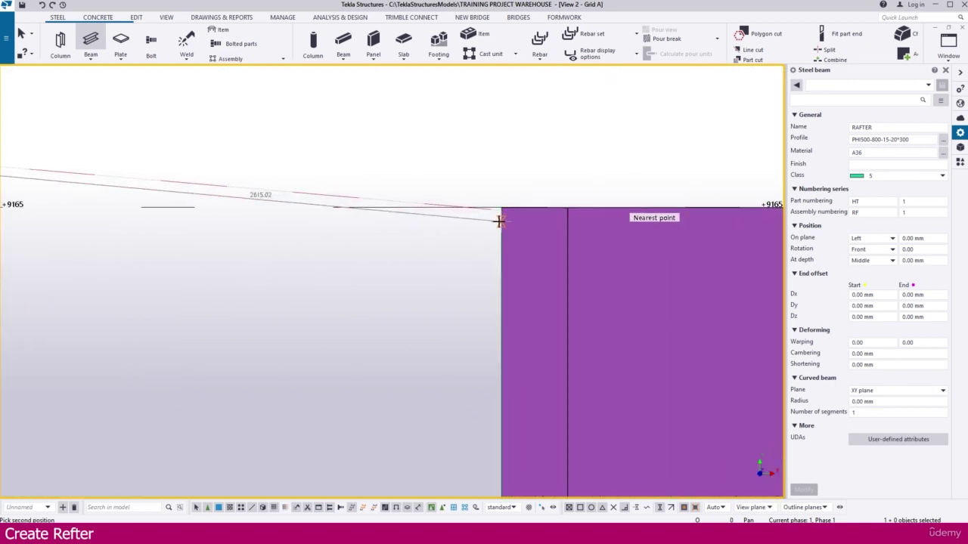
pyautogui.scroll(1, 504, 203)
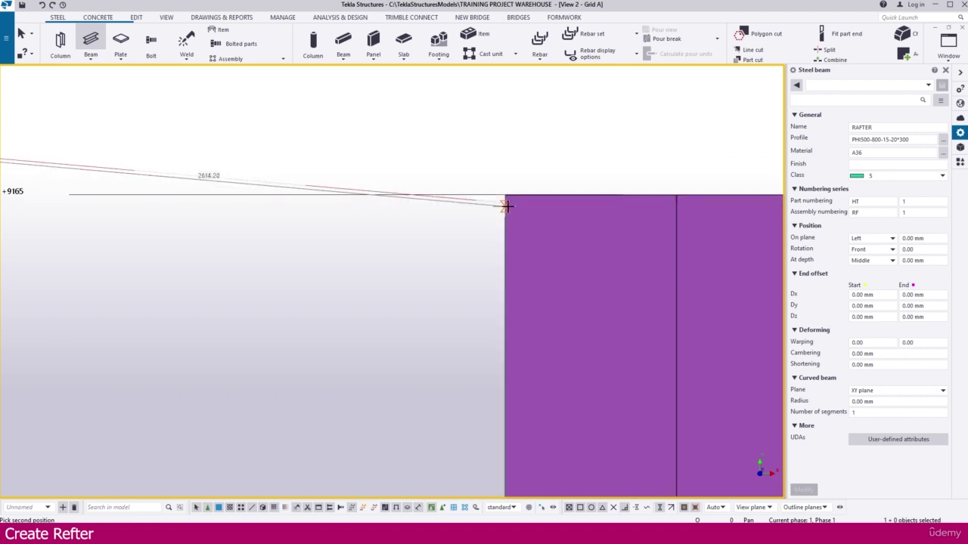
pyautogui.click(506, 197)
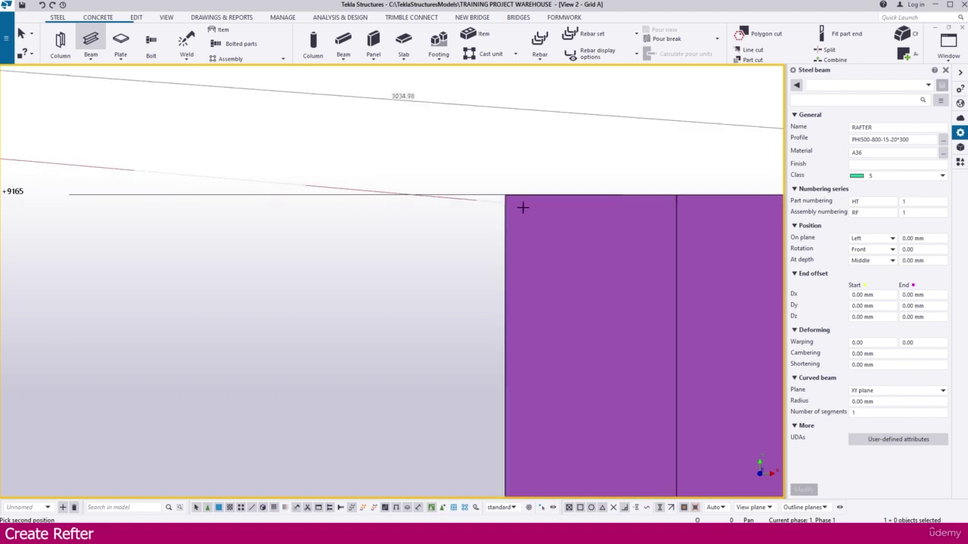
pyautogui.scroll(-4, 545, 215)
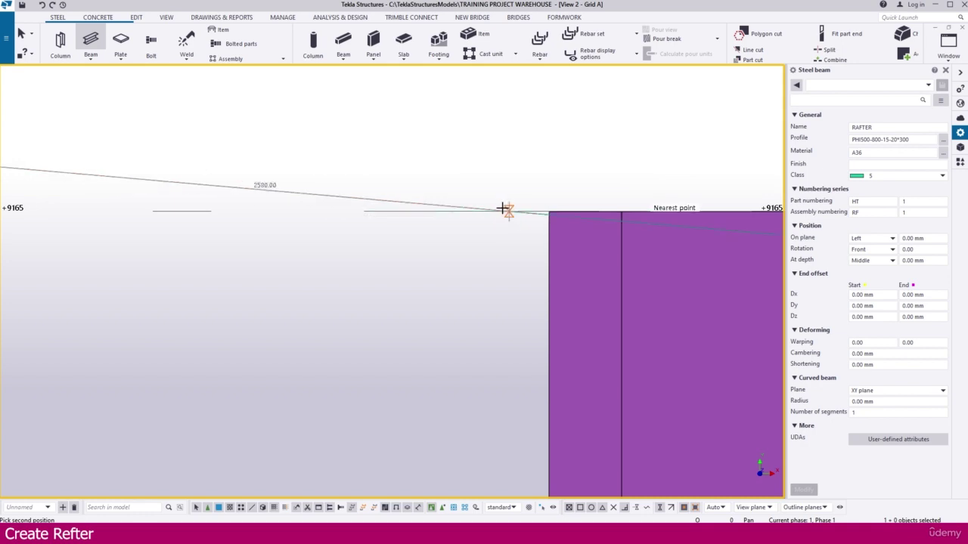
pyautogui.scroll(-3, 607, 229)
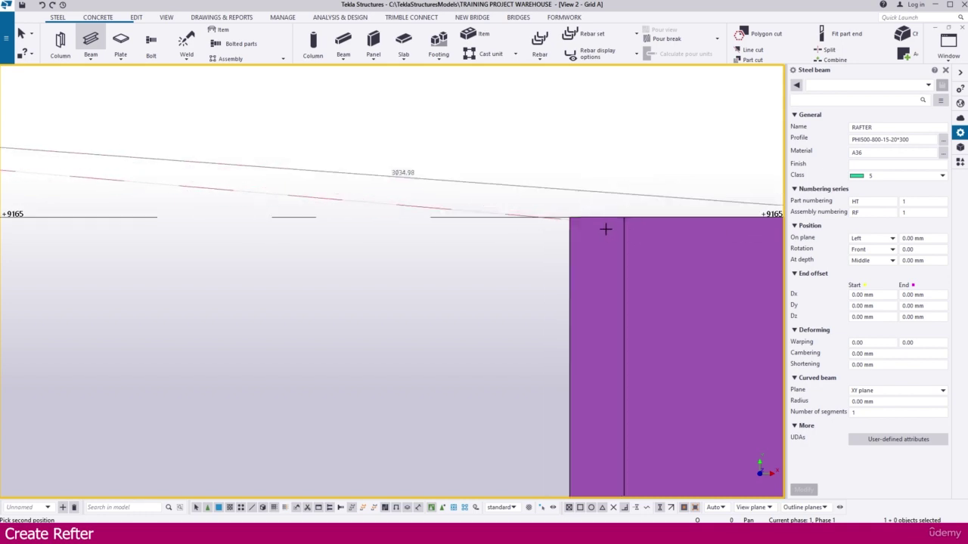
# Show parts as wireframe and end the beam where the construction line crosses grid line 2, using the intersection snap
pyautogui.hotkey('ctrl', '1')
pyautogui.scroll(3, 740, 253)
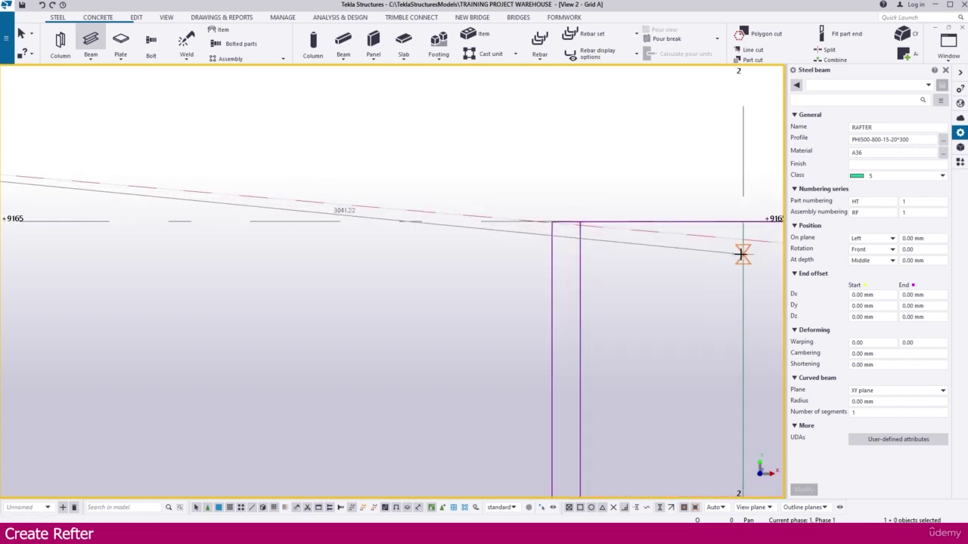
pyautogui.moveTo(741, 253); pyautogui.dragTo(585, 249, button='middle')
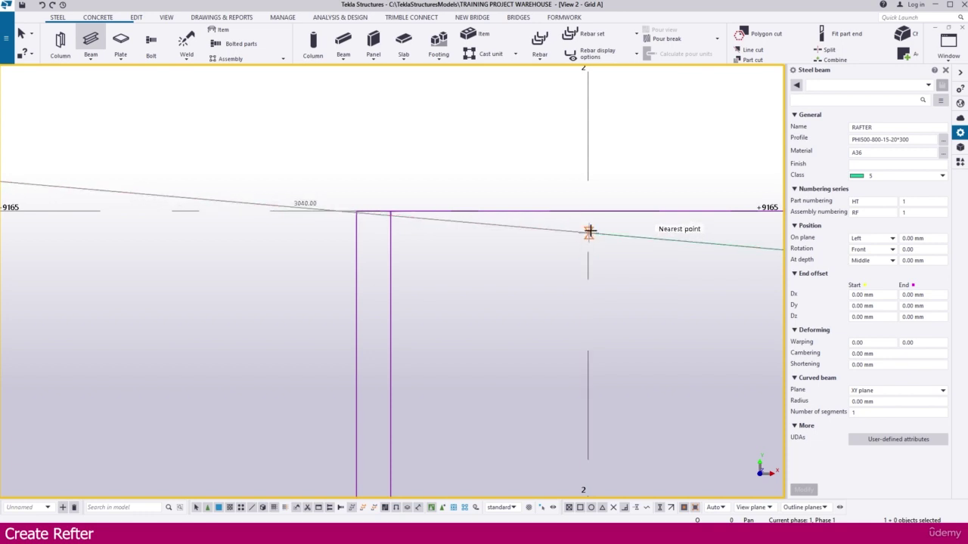
pyautogui.scroll(-1, 588, 234)
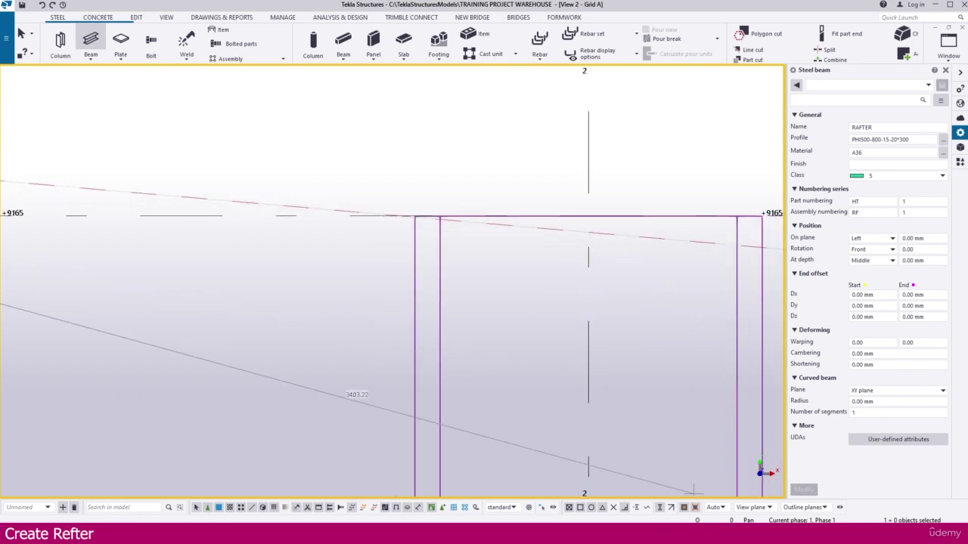
pyautogui.click(614, 508)
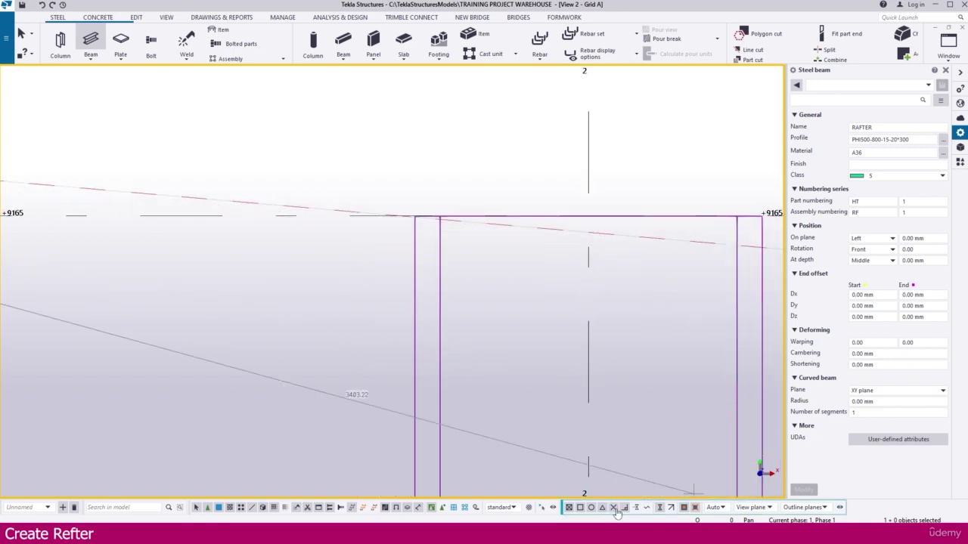
pyautogui.click(588, 232)
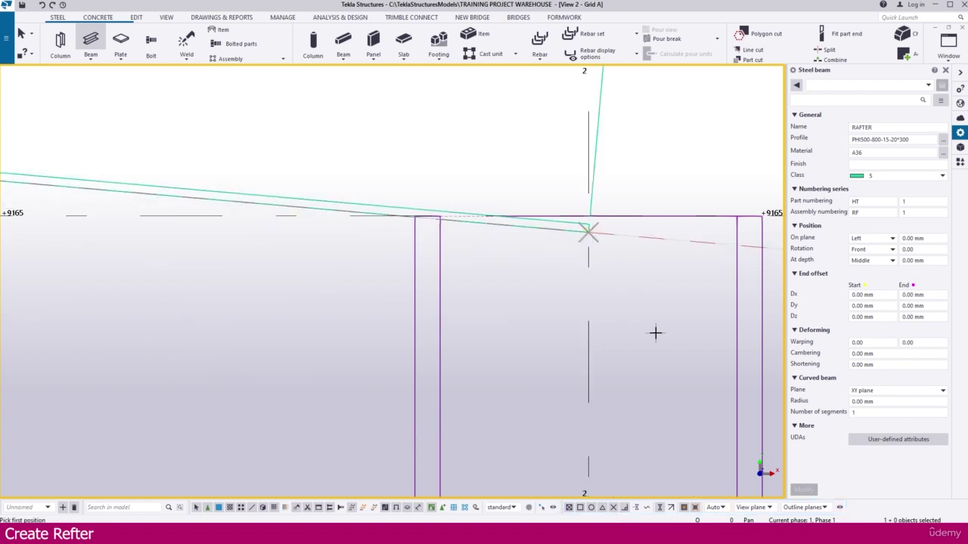
# Set the rotation angle of the rafter's end segment at the grid 2 column to 180 degrees and deselect it
pyautogui.scroll(-8, 654, 333)
pyautogui.press('Escape')
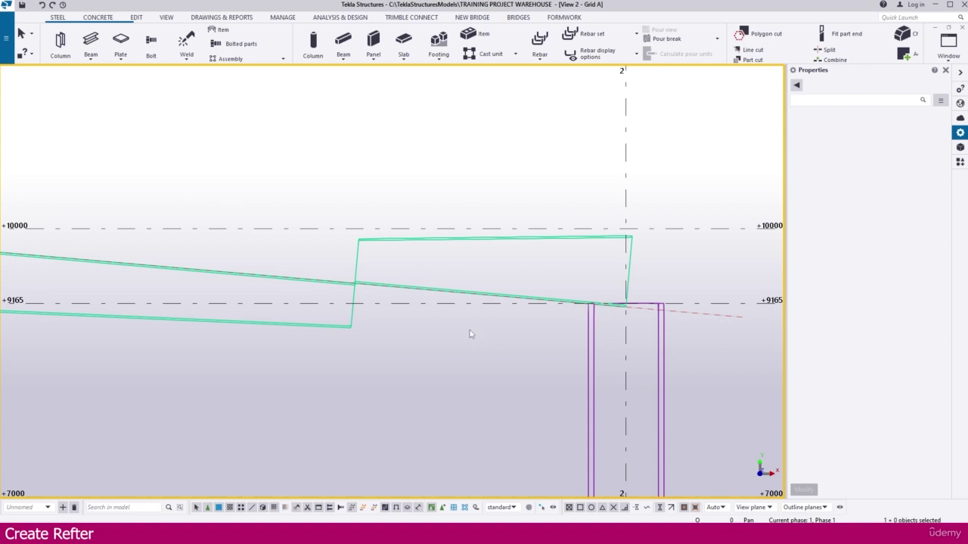
pyautogui.click(389, 265)
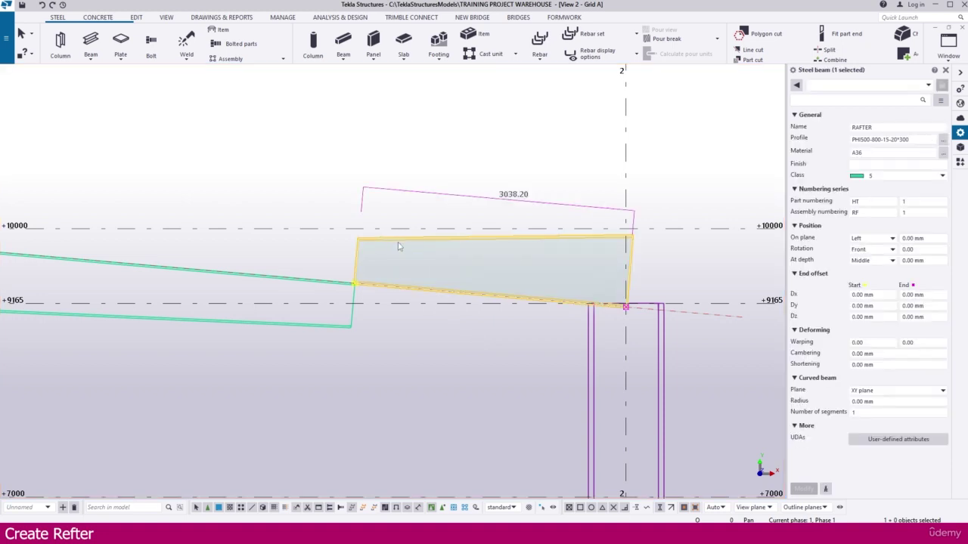
pyautogui.doubleClick(915, 251)
pyautogui.write('180')
pyautogui.press('Return')
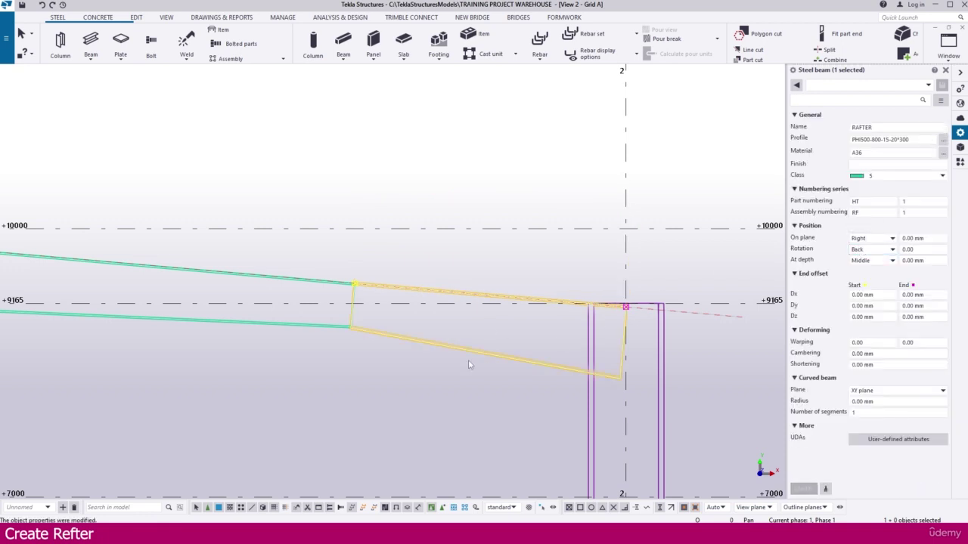
pyautogui.click(444, 384)
# Check the rafter arrangement in the grid elevation PDF, and return to the Grid A view in Tekla Structures
pyautogui.hotkey('alt', 'Tab')
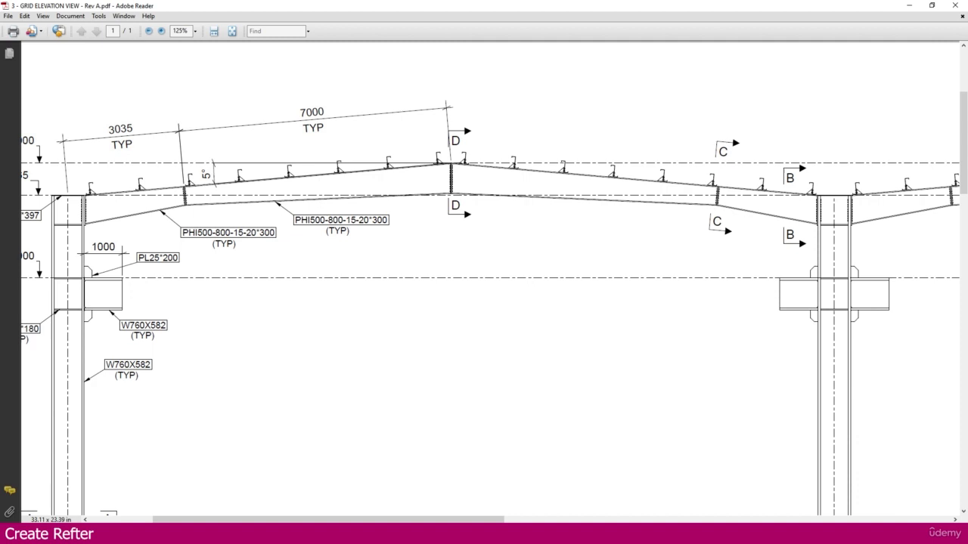
pyautogui.click(533, 534)
pyautogui.click(591, 484)
pyautogui.scroll(-5, 506, 316)
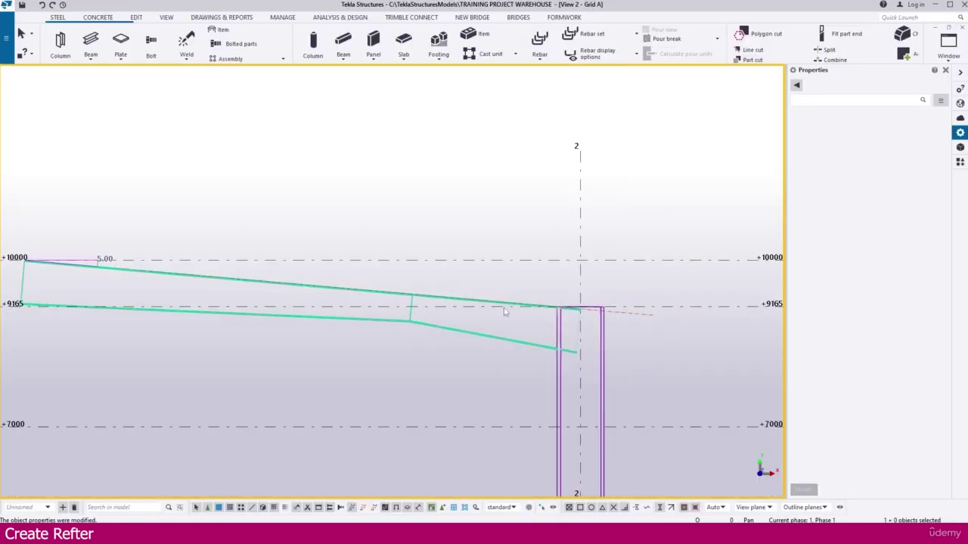
# Start a mirrored copy of both rafter segments, placing the mirror line's first point at the upper corner of their mid-span end
pyautogui.click(501, 321)
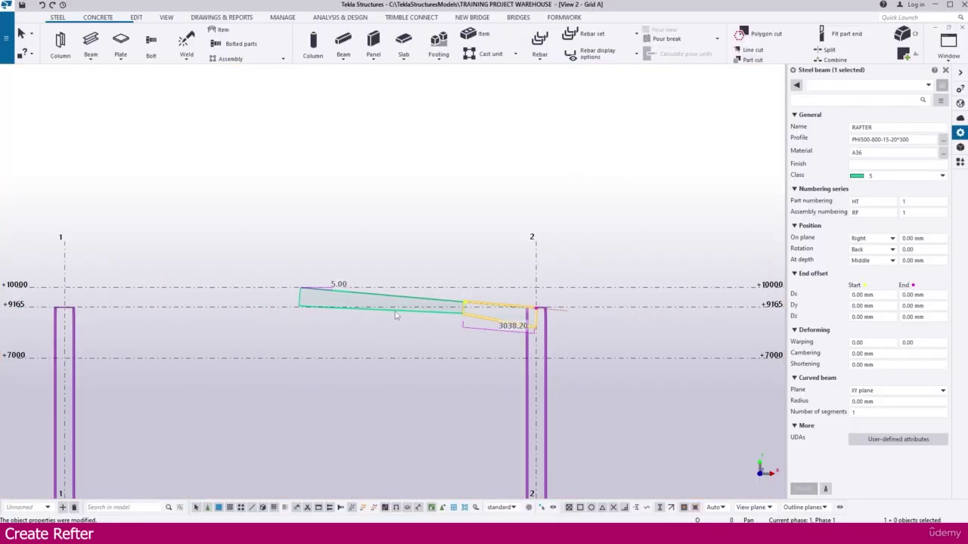
pyautogui.keyDown('ctrl'); pyautogui.click(395, 313); pyautogui.keyUp('ctrl')
pyautogui.moveTo(331, 333); pyautogui.dragTo(378, 340, button='middle')
pyautogui.rightClick(356, 264)
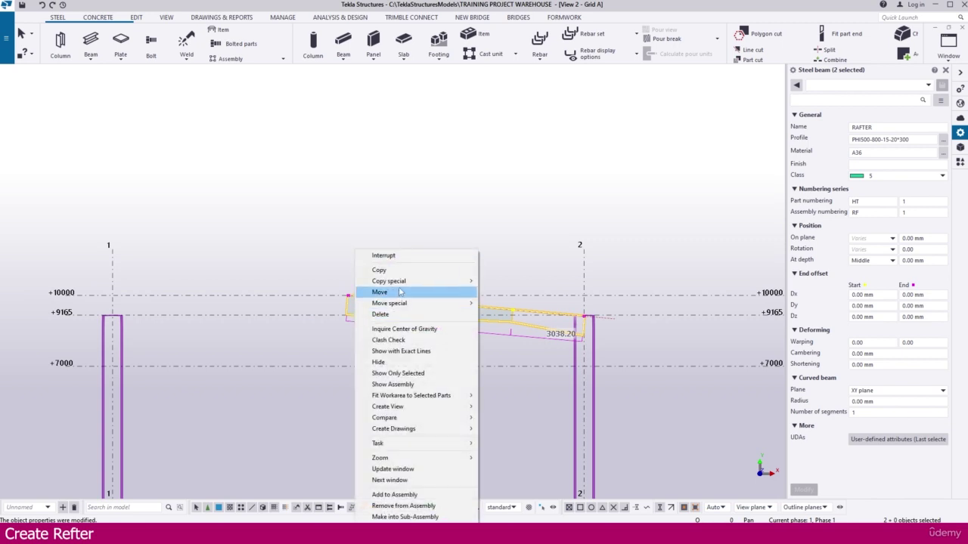
pyautogui.moveTo(409, 284)
pyautogui.click(503, 303)
pyautogui.scroll(5, 340, 306)
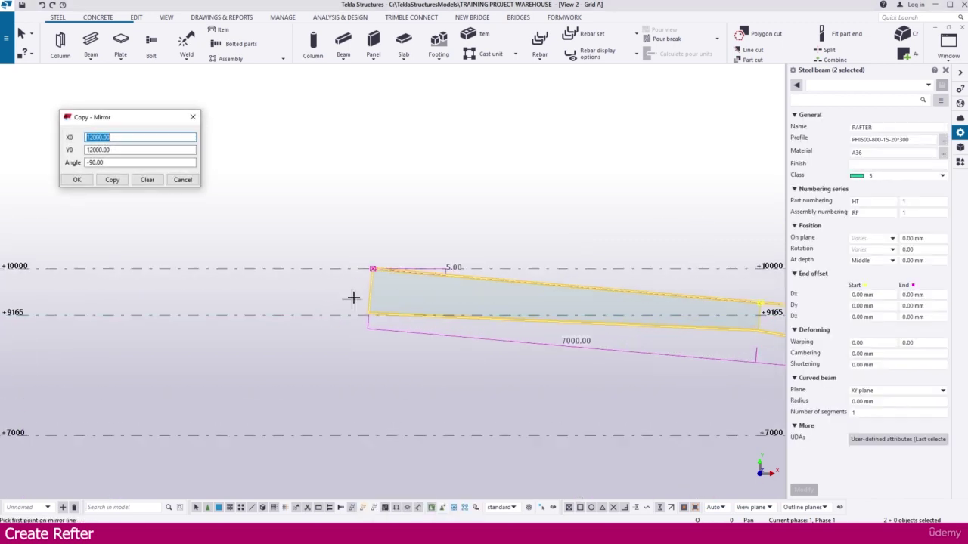
pyautogui.scroll(3, 380, 256)
pyautogui.click(386, 246)
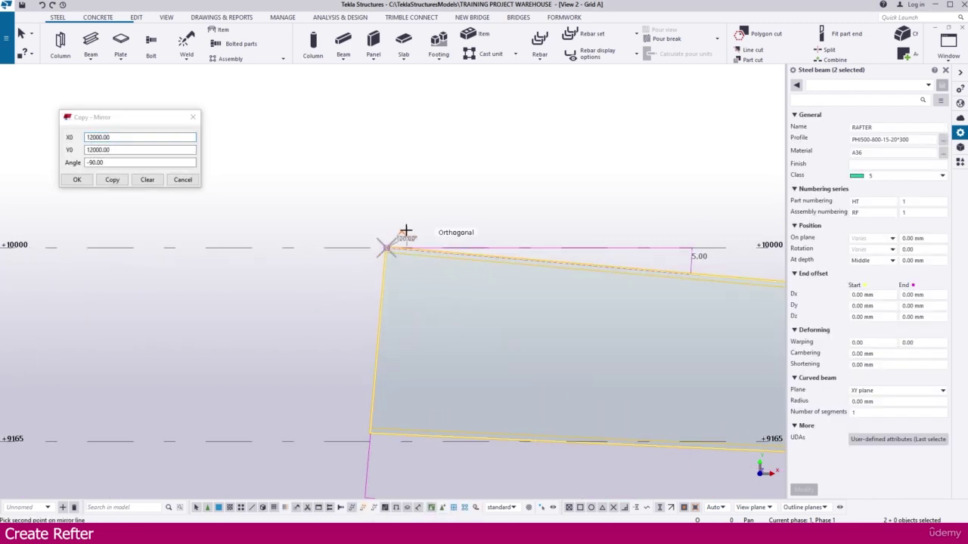
# End the mirror line vertically below on the +7000 level, copy the rafters to the grid 1 side, and leave the command
pyautogui.scroll(-5, 394, 229)
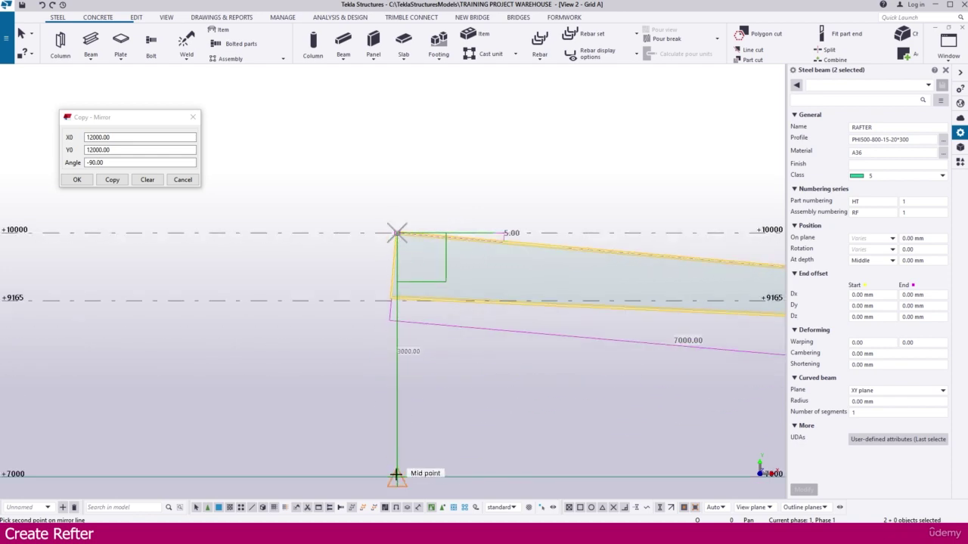
pyautogui.click(396, 478)
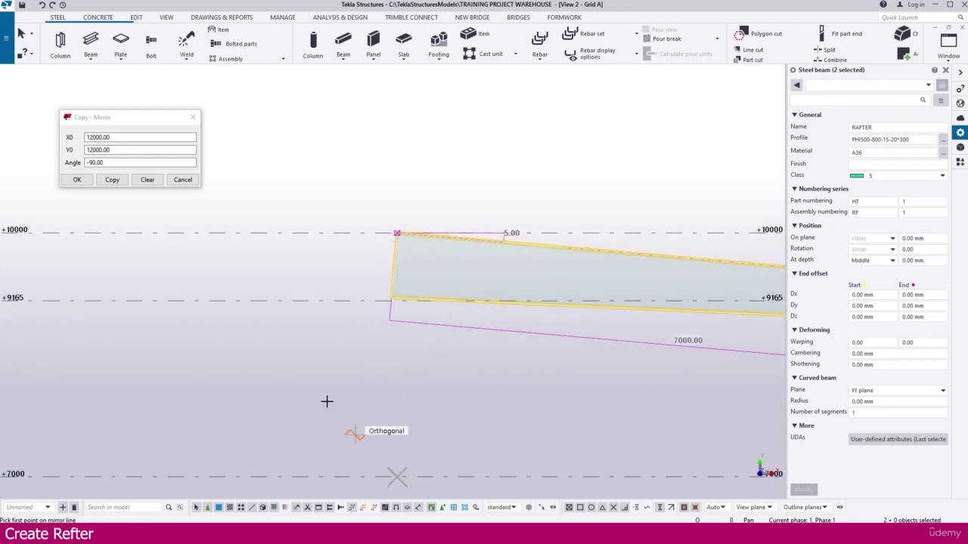
pyautogui.click(112, 180)
pyautogui.scroll(-4, 436, 281)
pyautogui.click(408, 272)
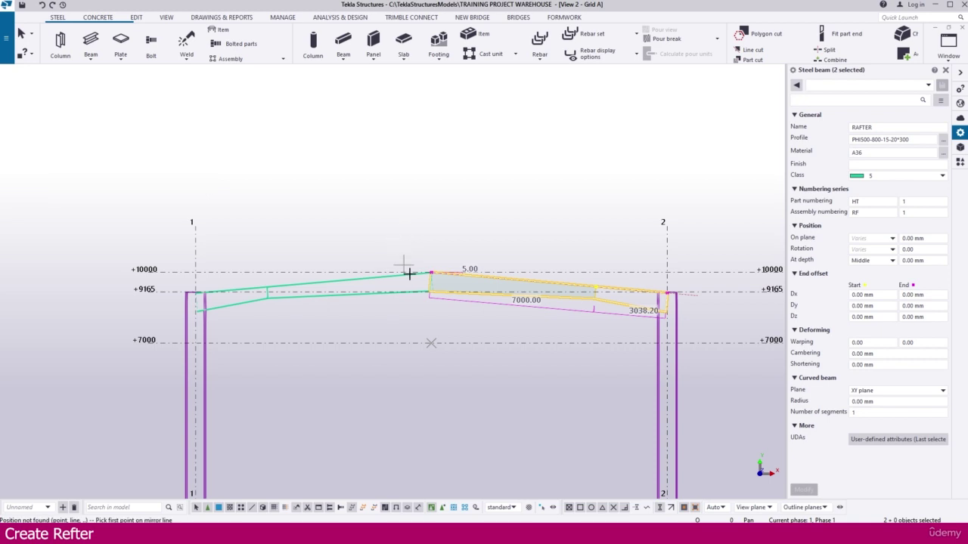
pyautogui.scroll(3, 432, 305)
pyautogui.press('Escape')
pyautogui.click(445, 324)
pyautogui.moveTo(510, 326); pyautogui.dragTo(393, 295, button='middle')
pyautogui.scroll(-2, 393, 294)
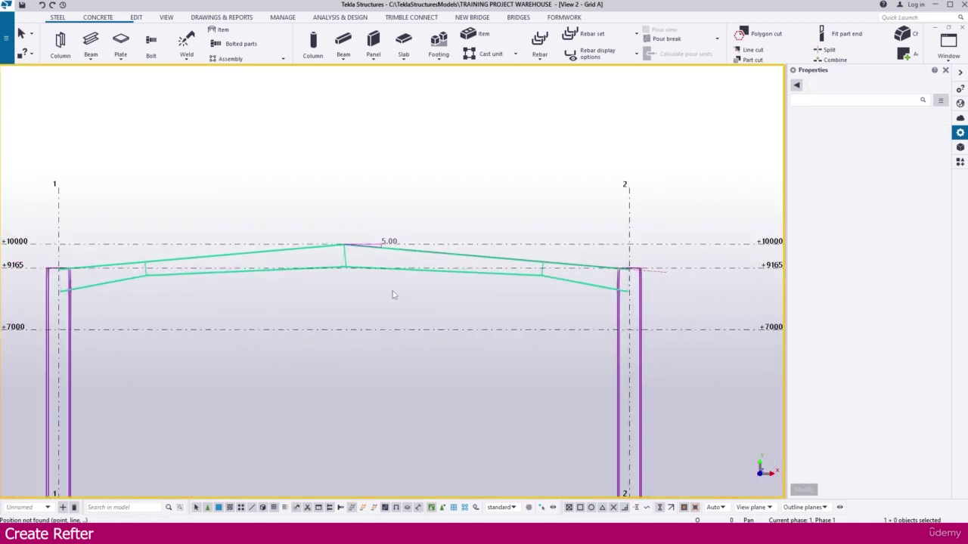